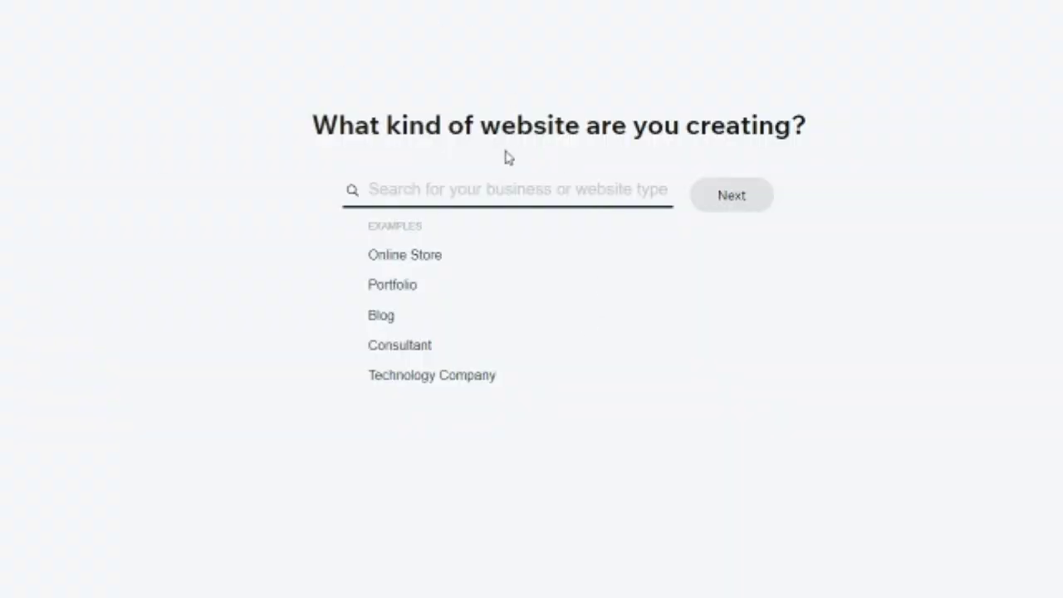
- Choose Online Store as the website type and move on to the features grid
click(397, 263)
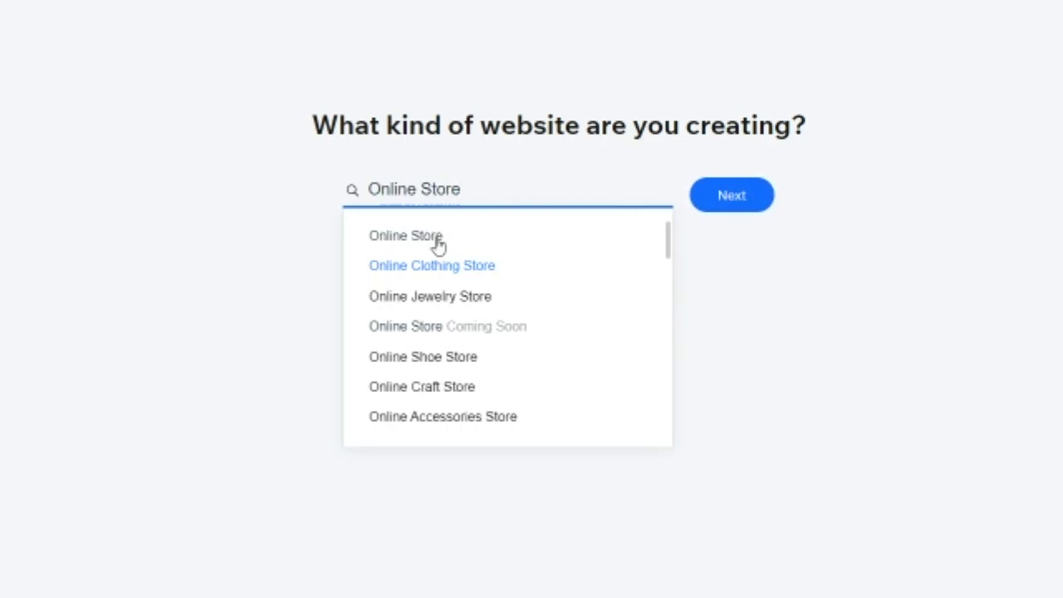
click(731, 196)
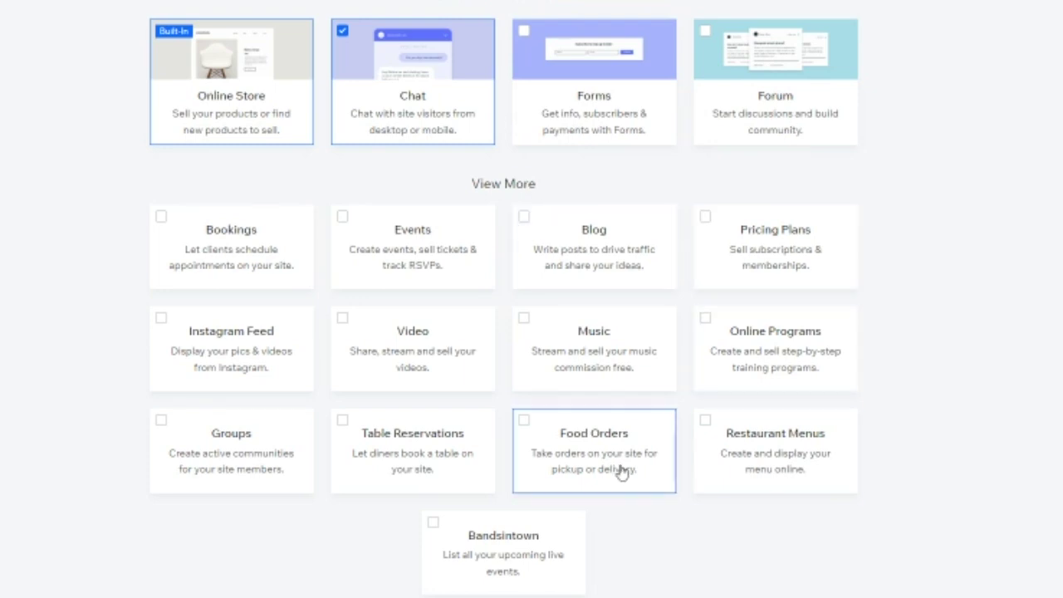
scroll(581, 415, down, 1)
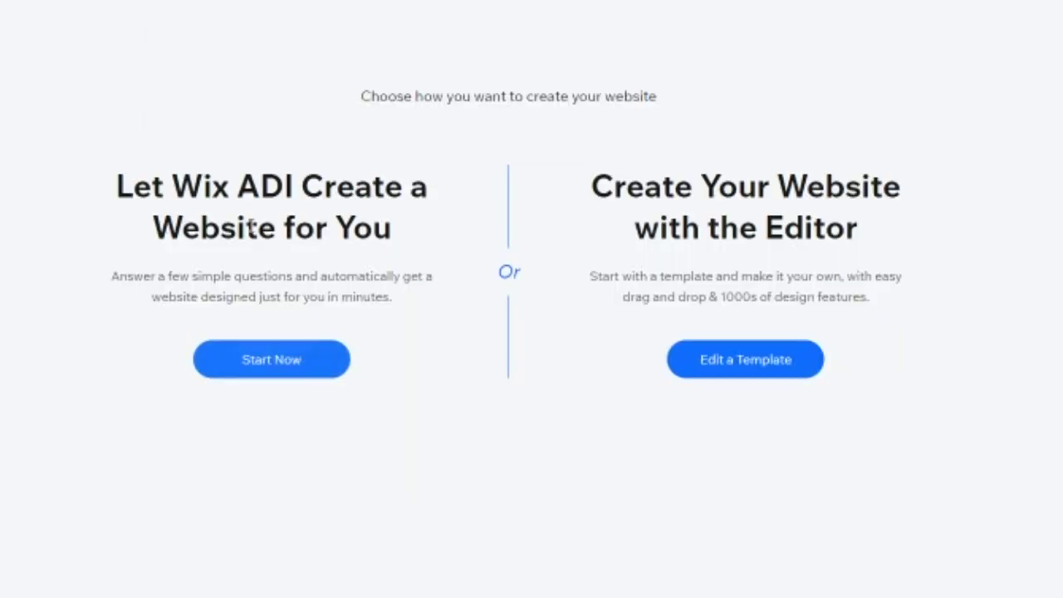
- Highlight the Wix ADI and Create Your Website with the Editor headings to compare the options
drag(176, 184, 296, 184)
click(295, 184)
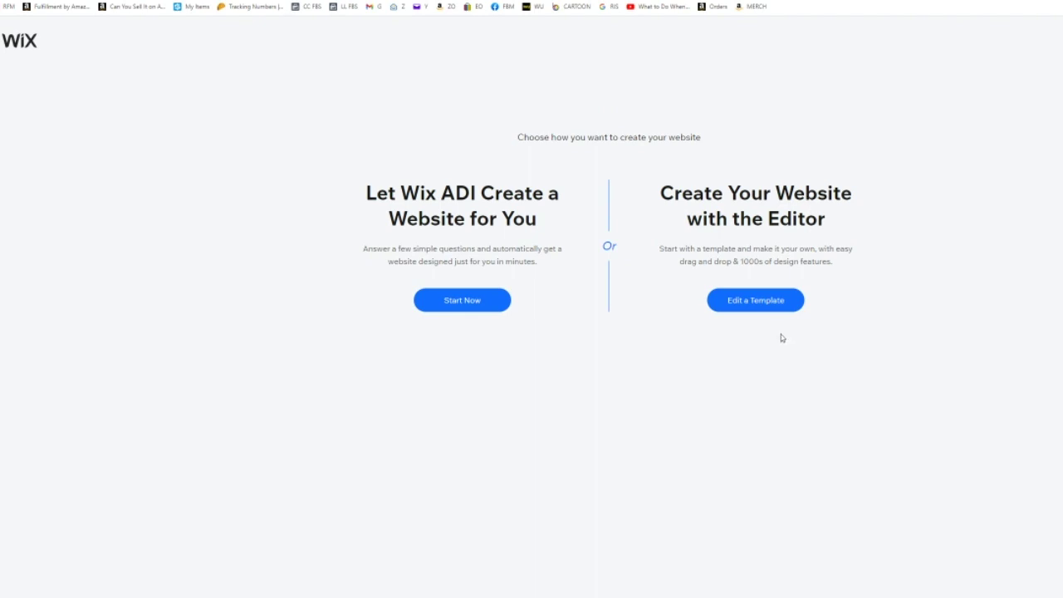
drag(776, 192, 820, 220)
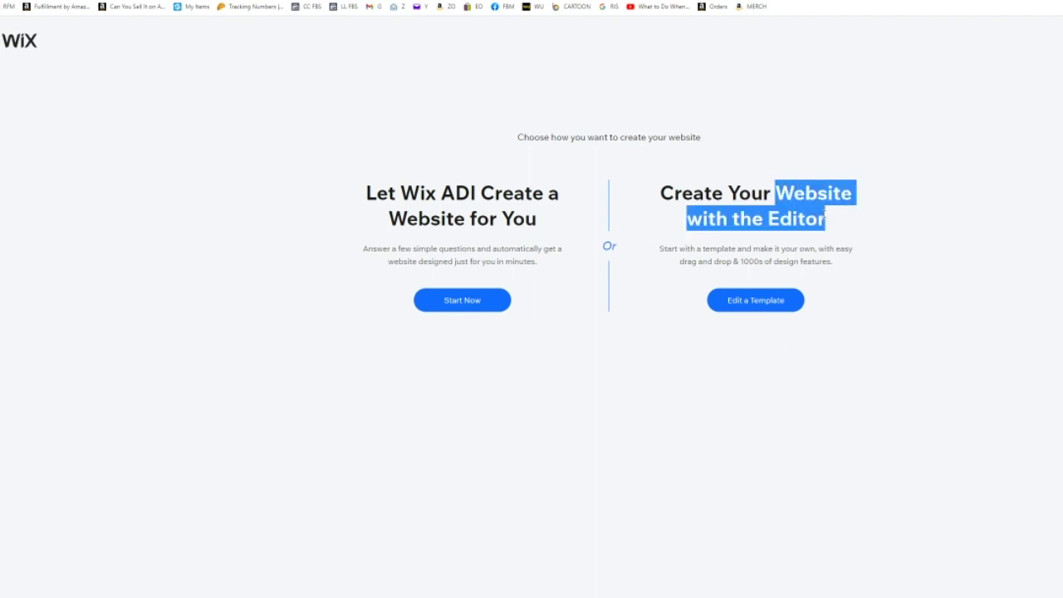
click(840, 169)
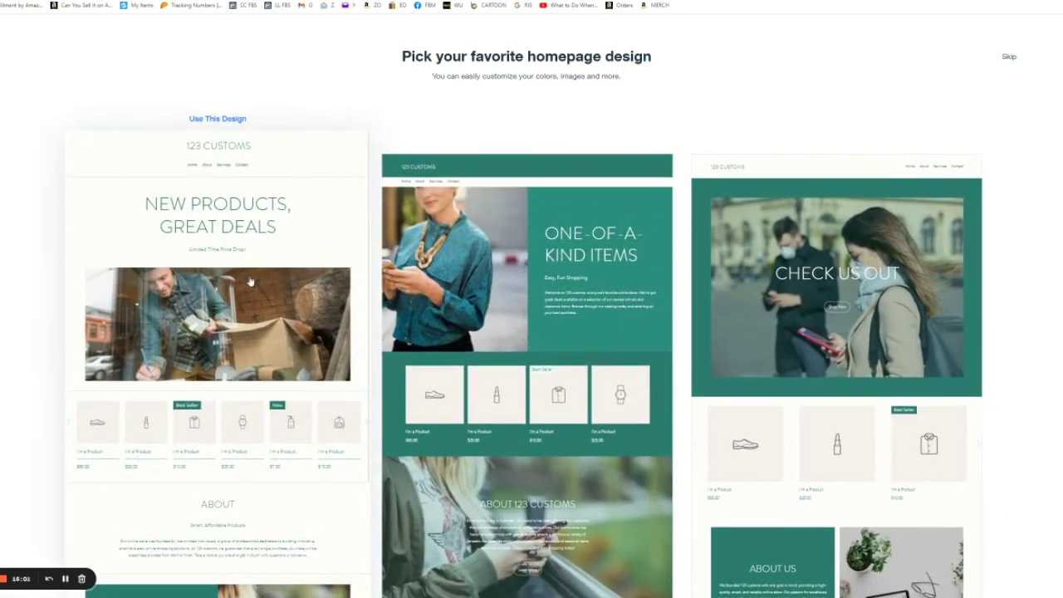
- Apply the New Products, Great Deals design and add Contact and About Us pages
click(250, 282)
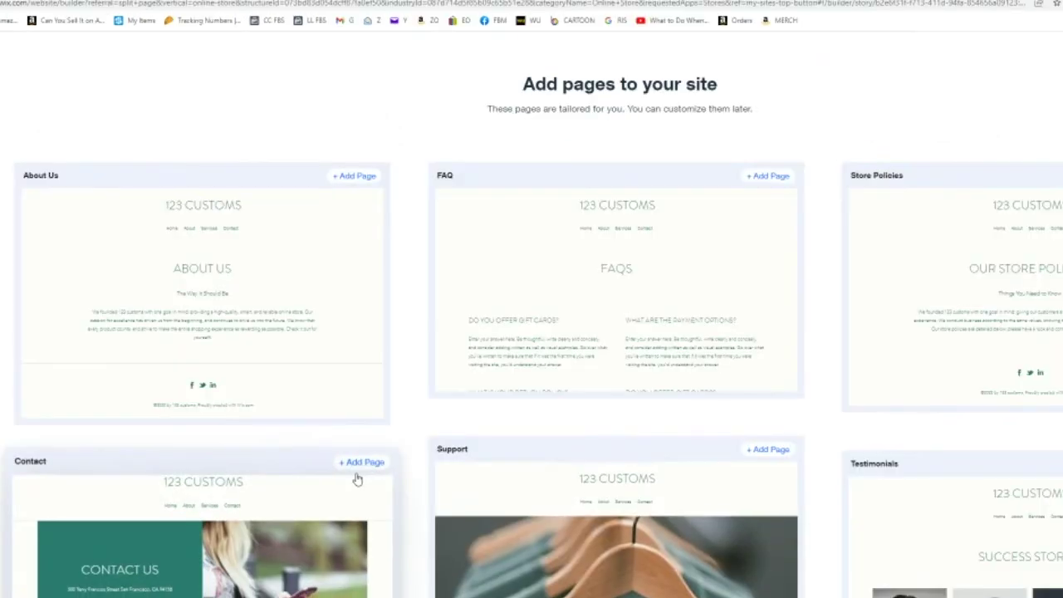
click(352, 463)
click(357, 175)
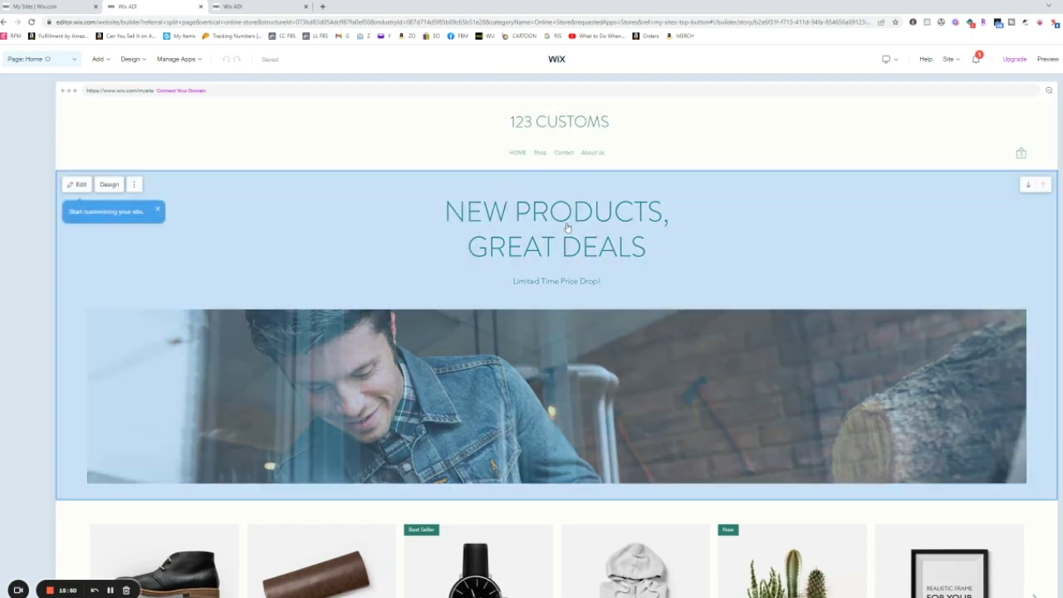
- Inspect the hero section's title, subtitle and image settings
click(564, 218)
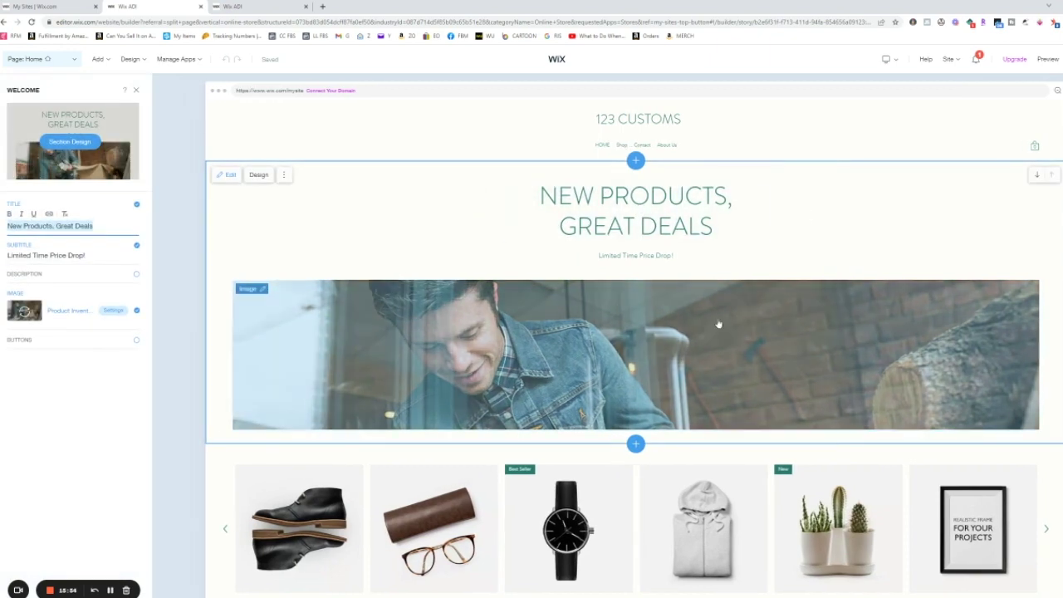
click(249, 289)
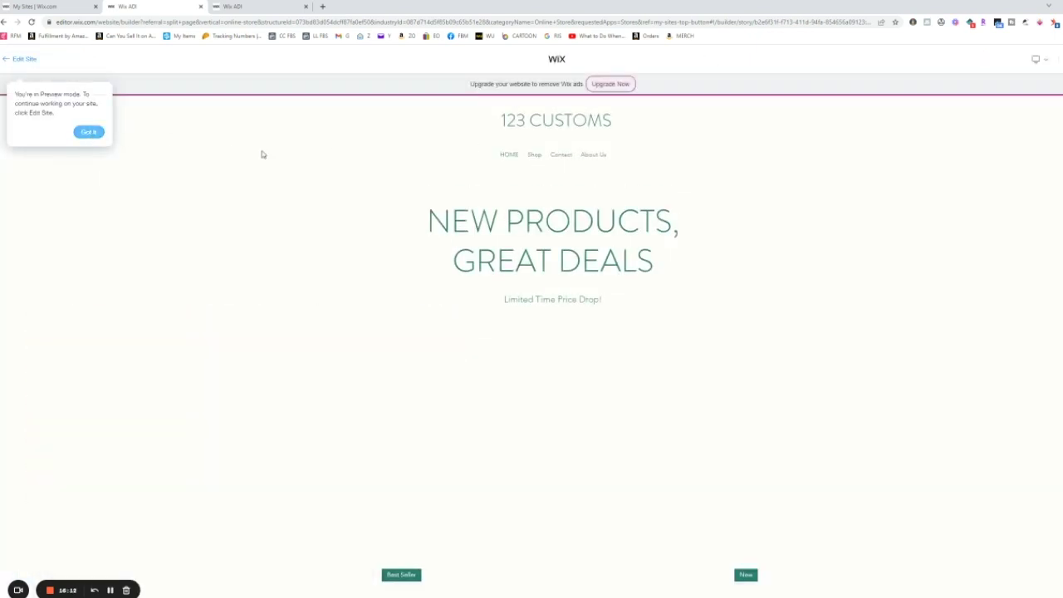
- Check the cactus product page in preview and close the extra Wix ADI tab
scroll(536, 233, down, 10)
scroll(536, 232, up, 3)
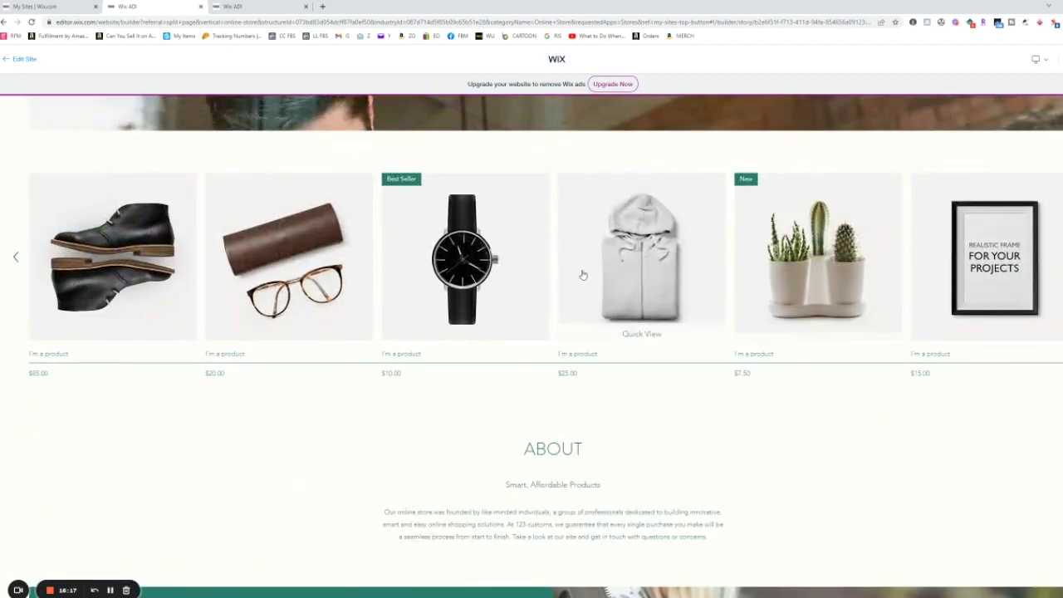
click(384, 297)
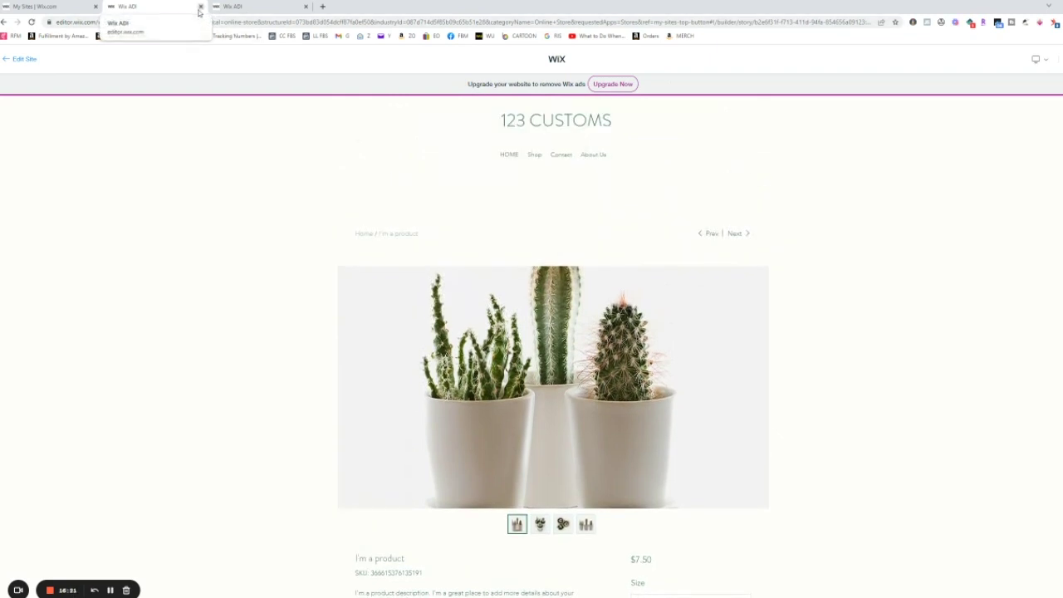
click(199, 8)
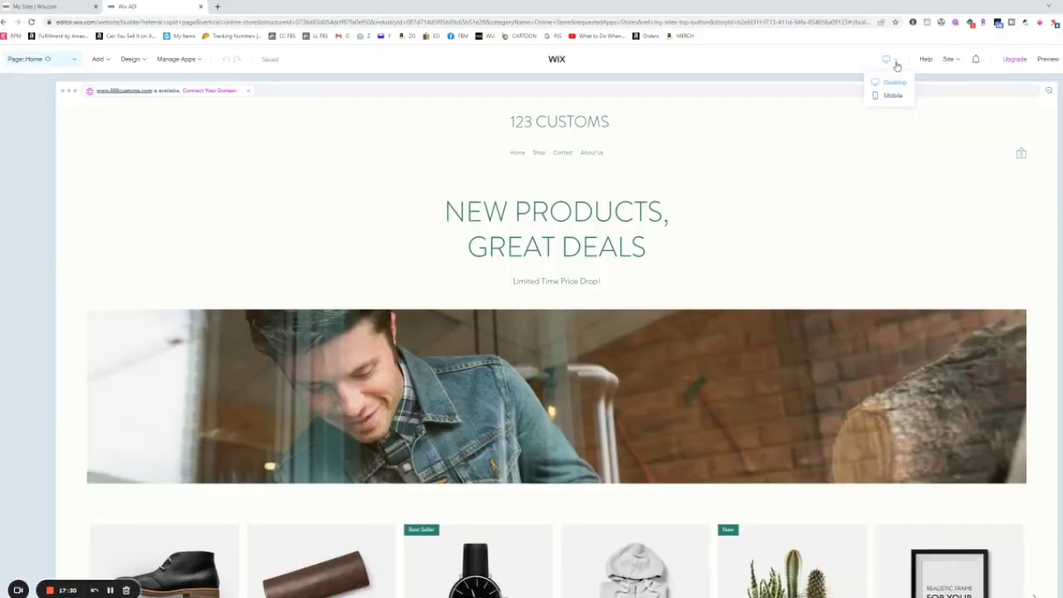
click(886, 97)
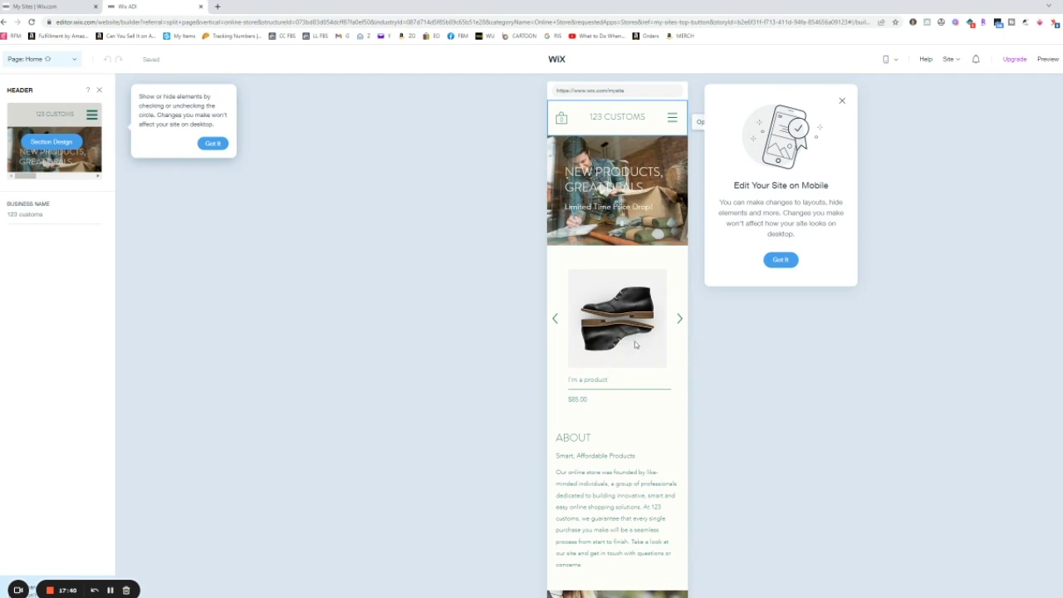
click(213, 144)
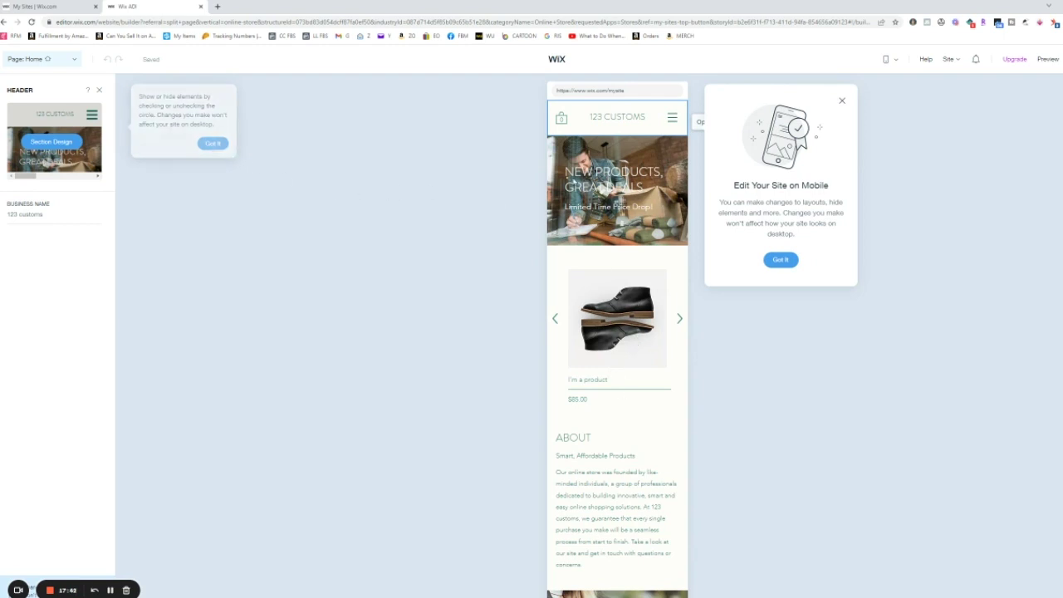
click(843, 103)
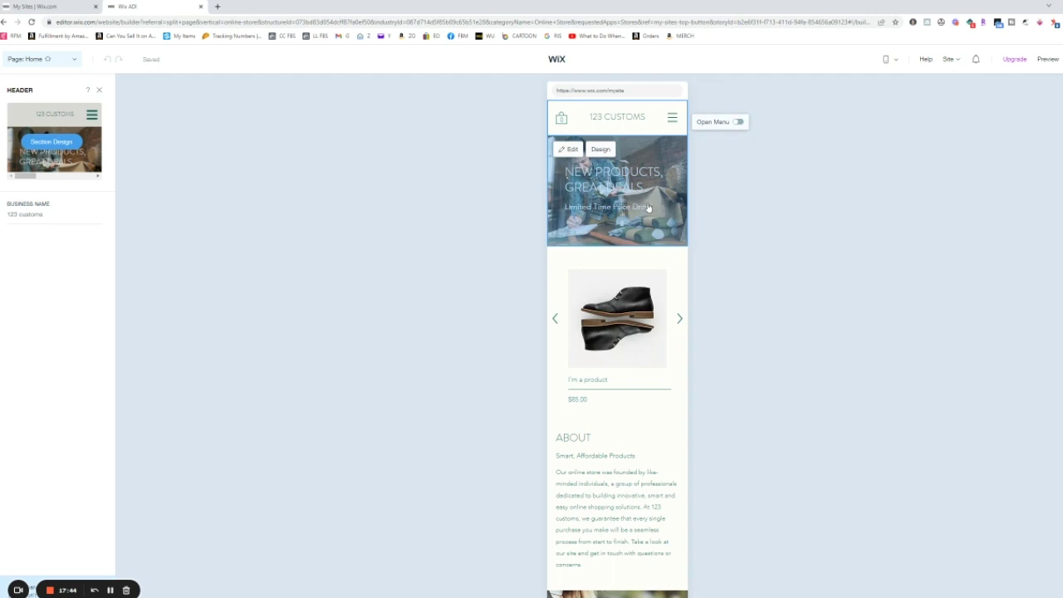
scroll(634, 308, down, 3)
scroll(635, 314, up, 3)
click(889, 60)
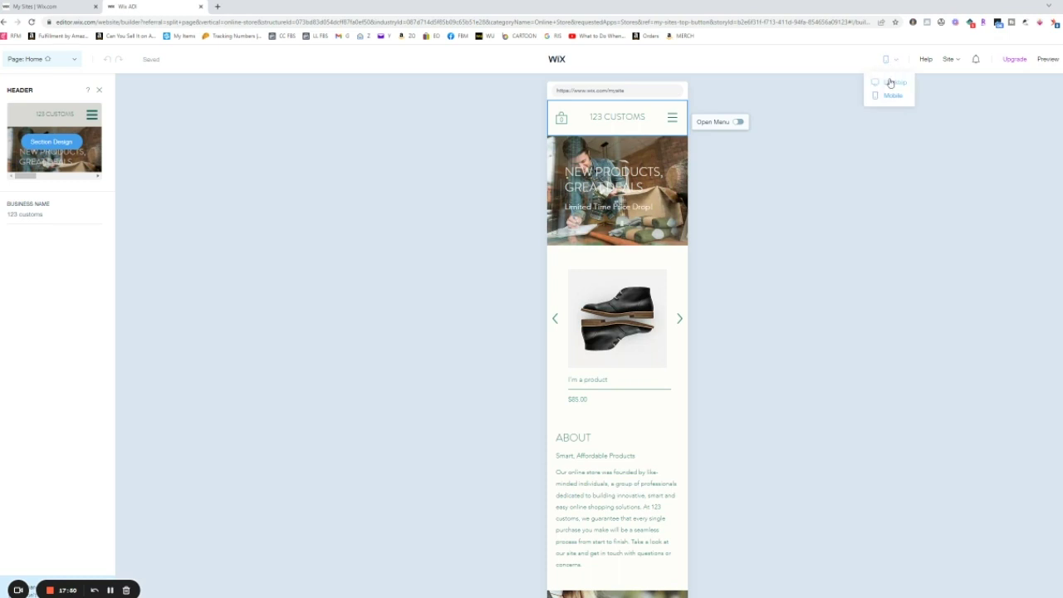
click(889, 83)
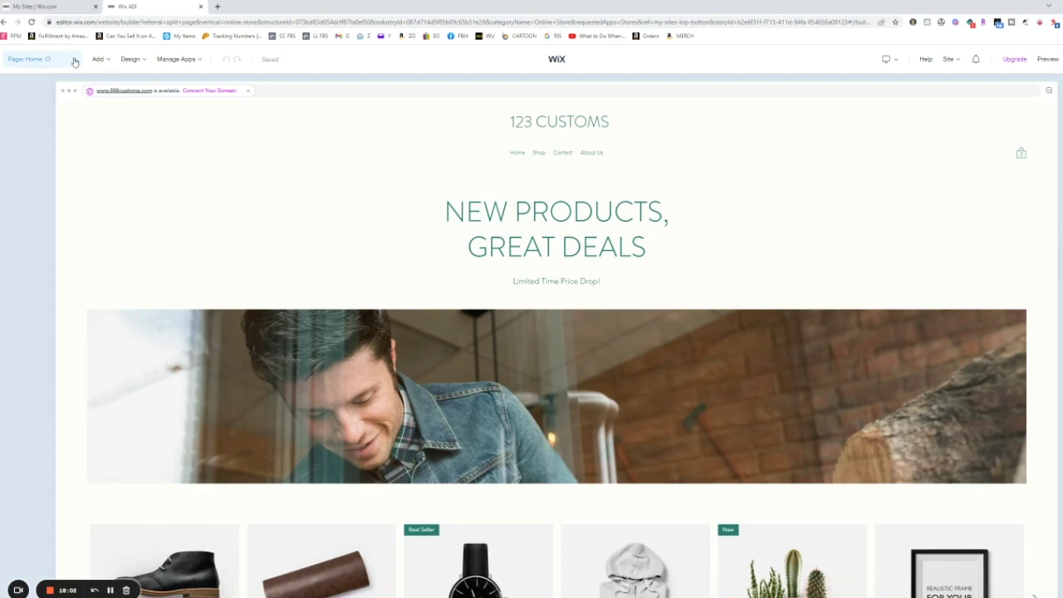
- Open the About Us page from the site's page list
click(74, 62)
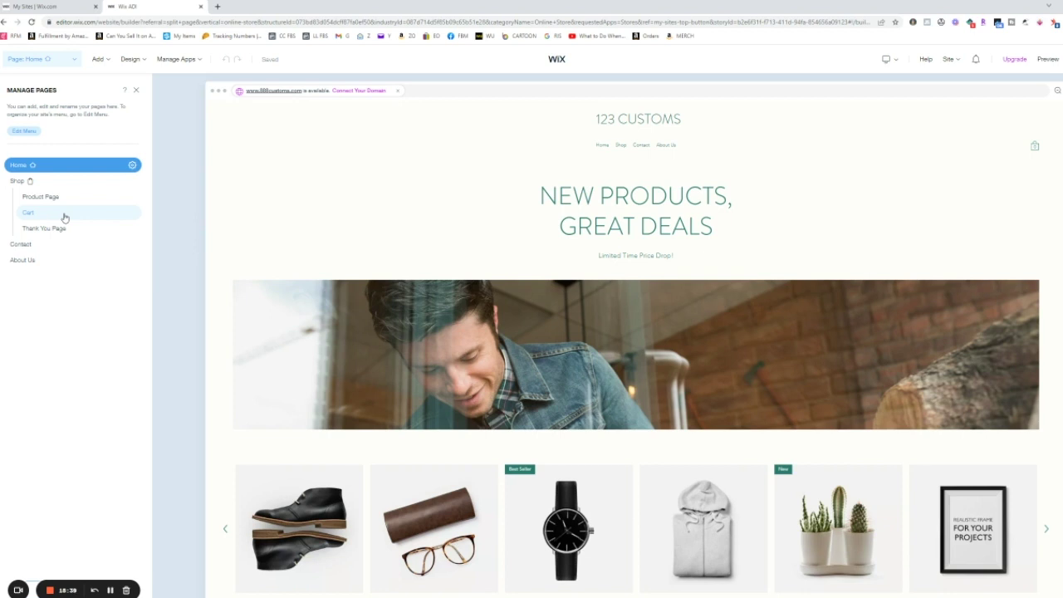
click(38, 262)
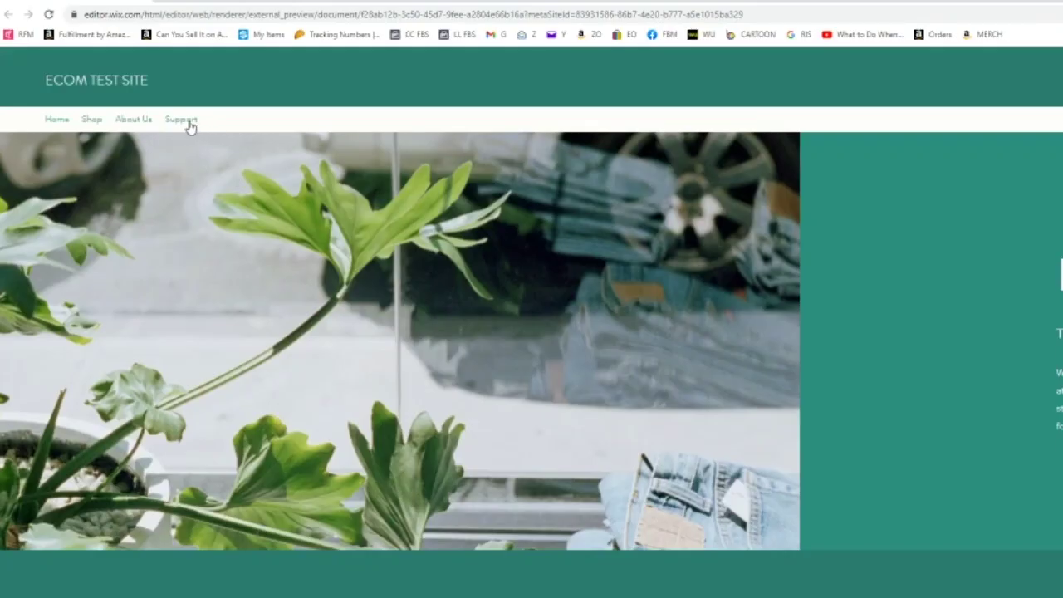
- View the example site's About Us page and its home decor tagline
click(126, 123)
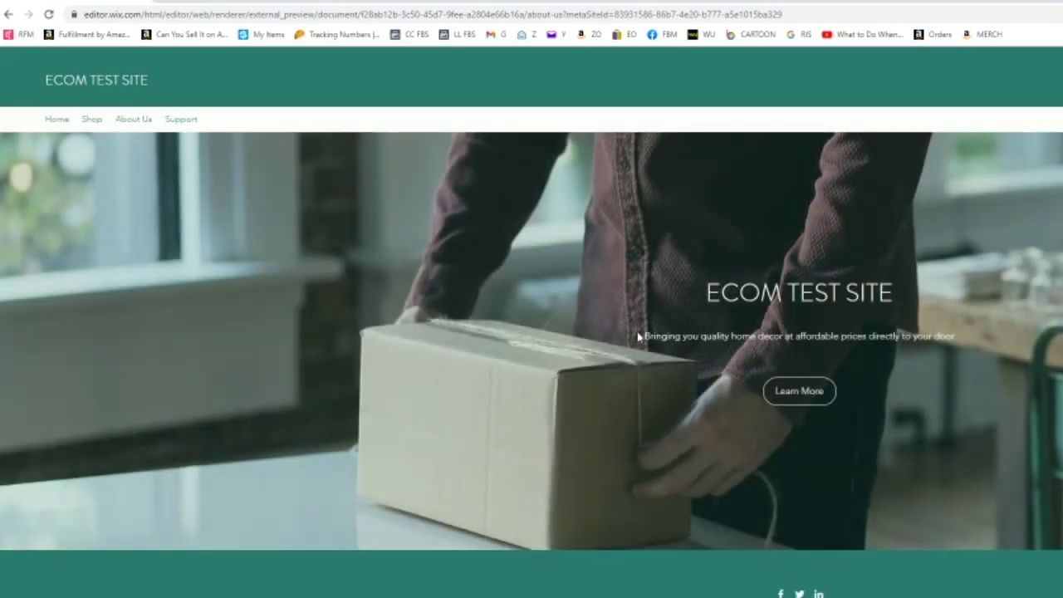
drag(637, 335, 955, 332)
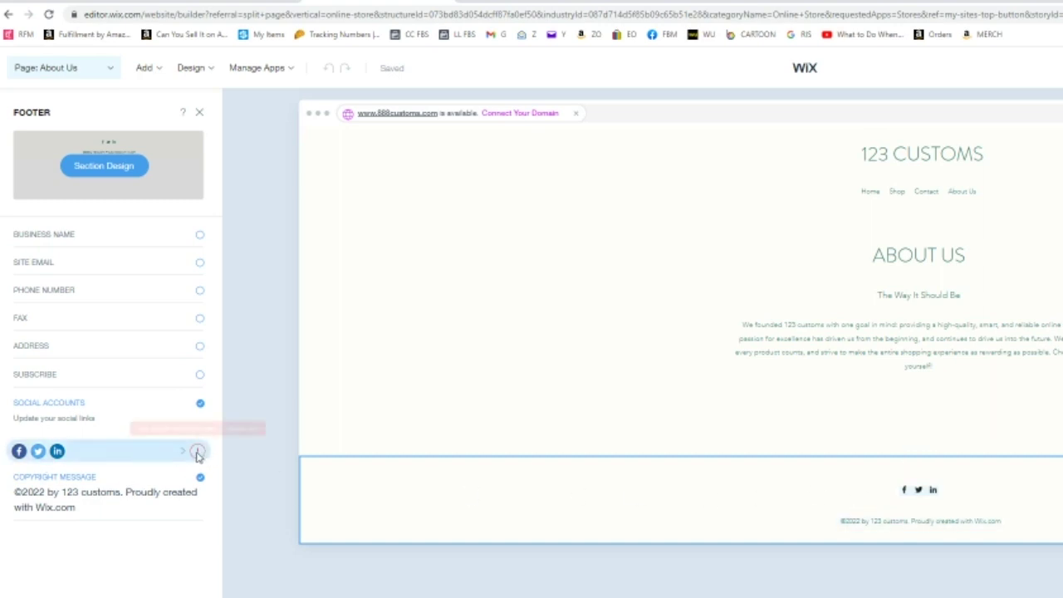
- Open the footer's social account links and select the Facebook URL
click(116, 455)
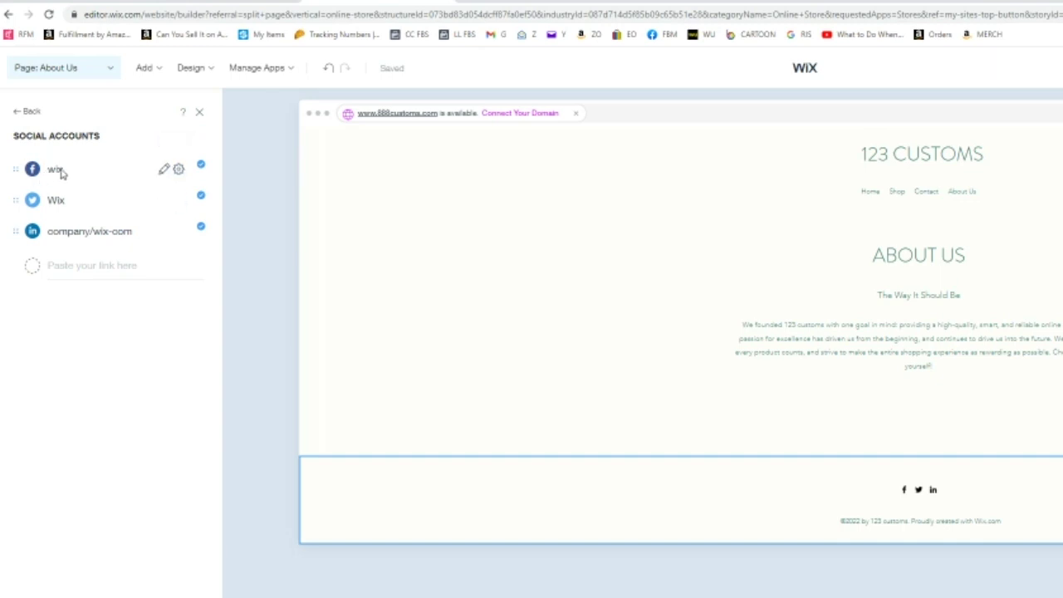
click(162, 172)
triple_click(124, 174)
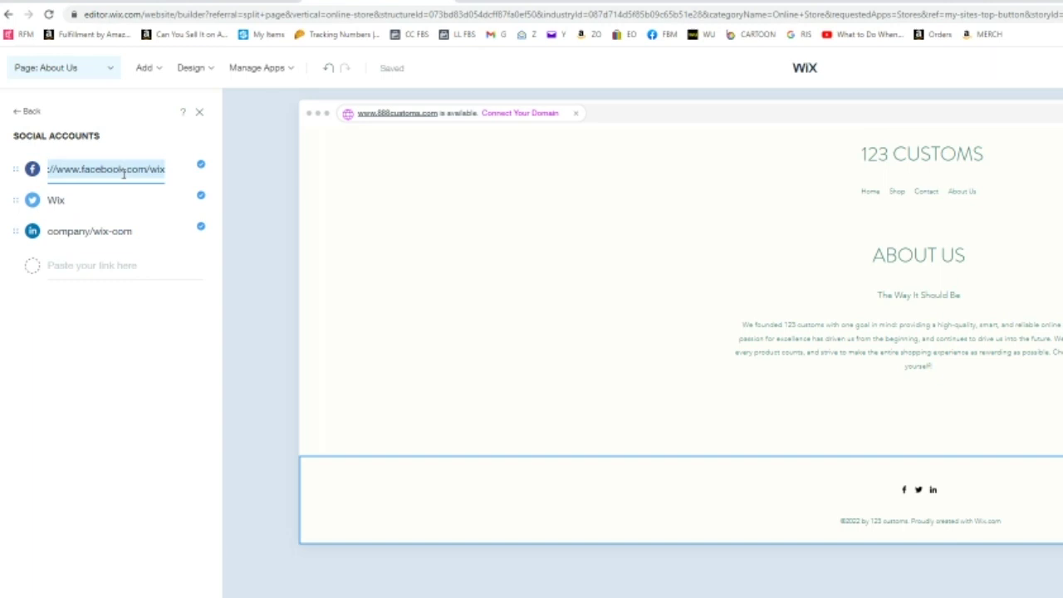
- Delete the Twitter and LinkedIn links from the social bar
click(179, 202)
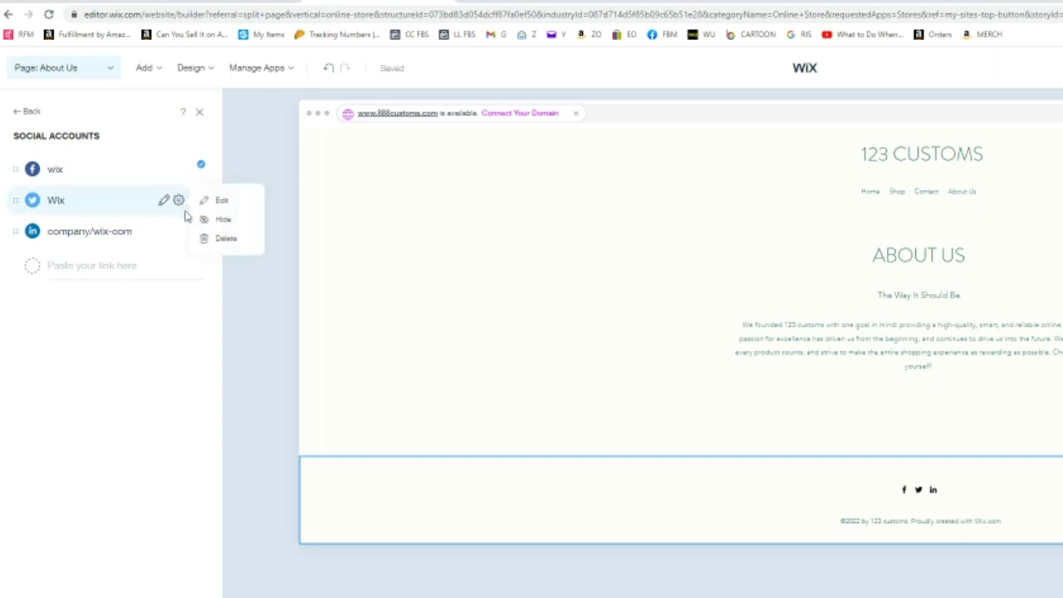
click(220, 241)
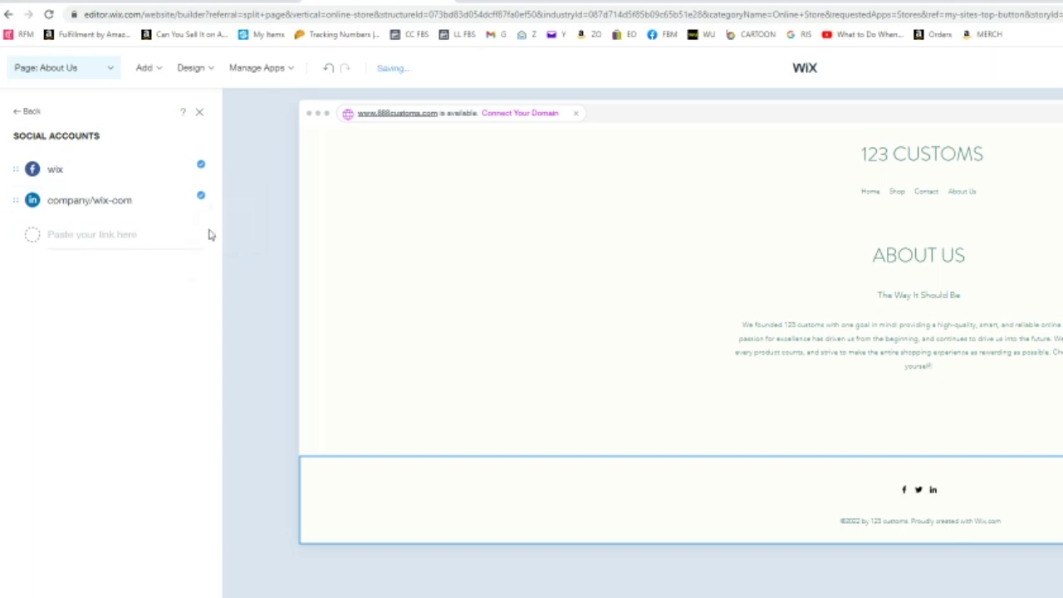
click(178, 201)
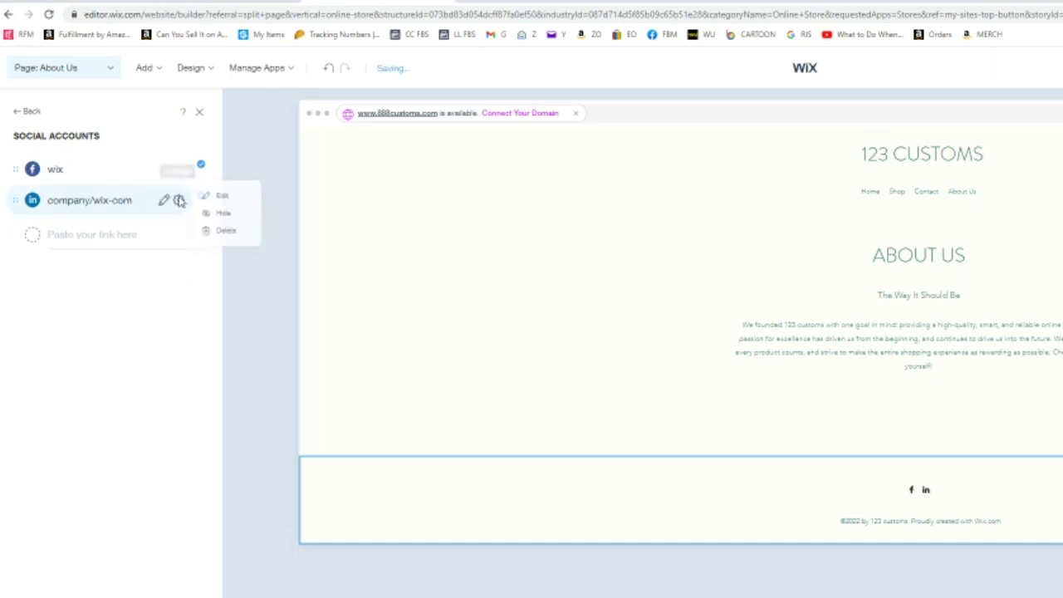
click(212, 235)
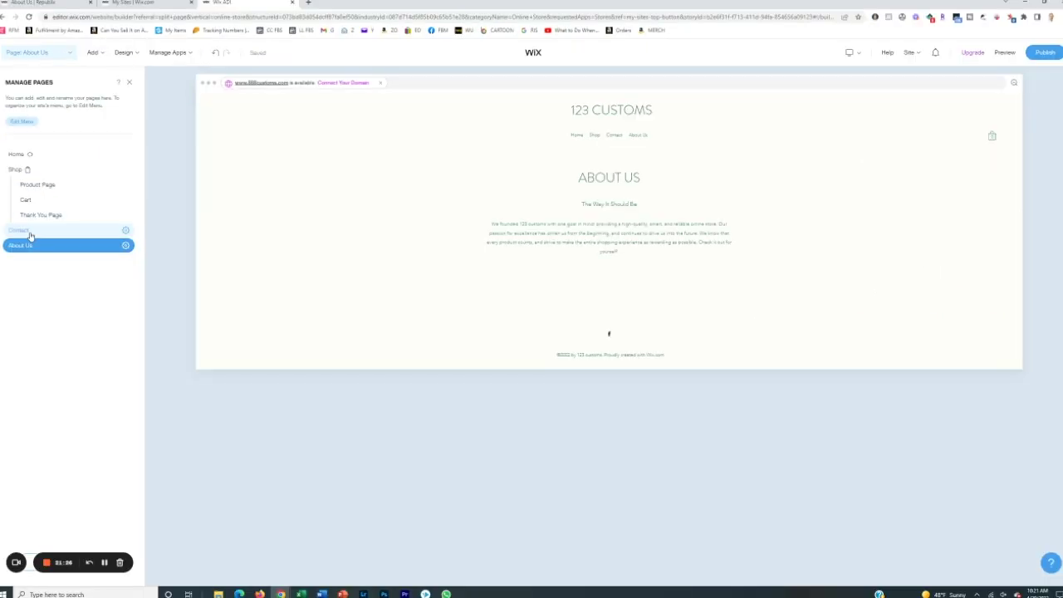
- Open the Contact page, then switch to the ECOM TEST SITE preview
click(29, 230)
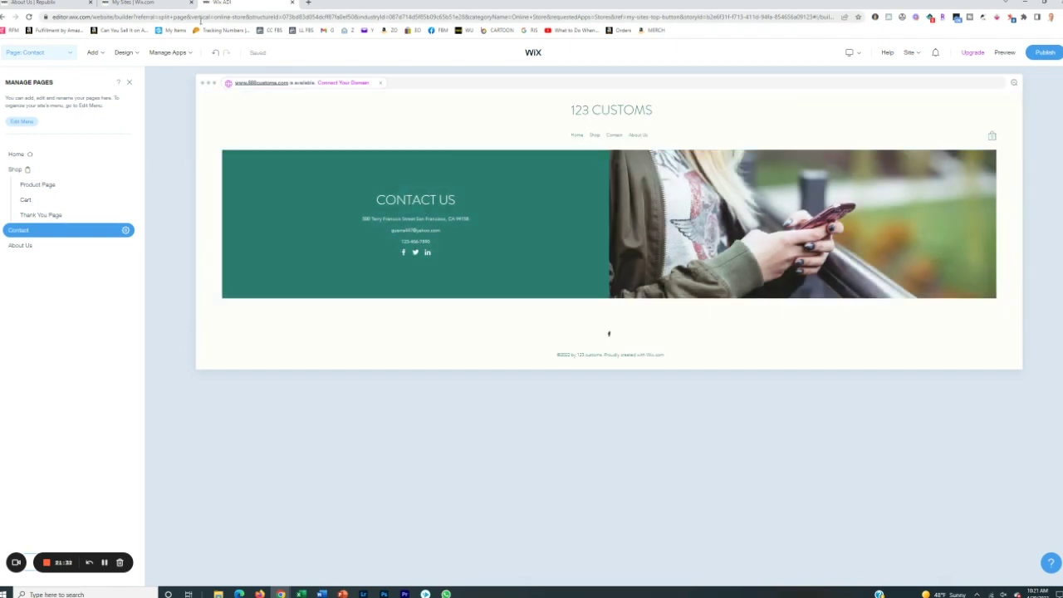
click(66, 5)
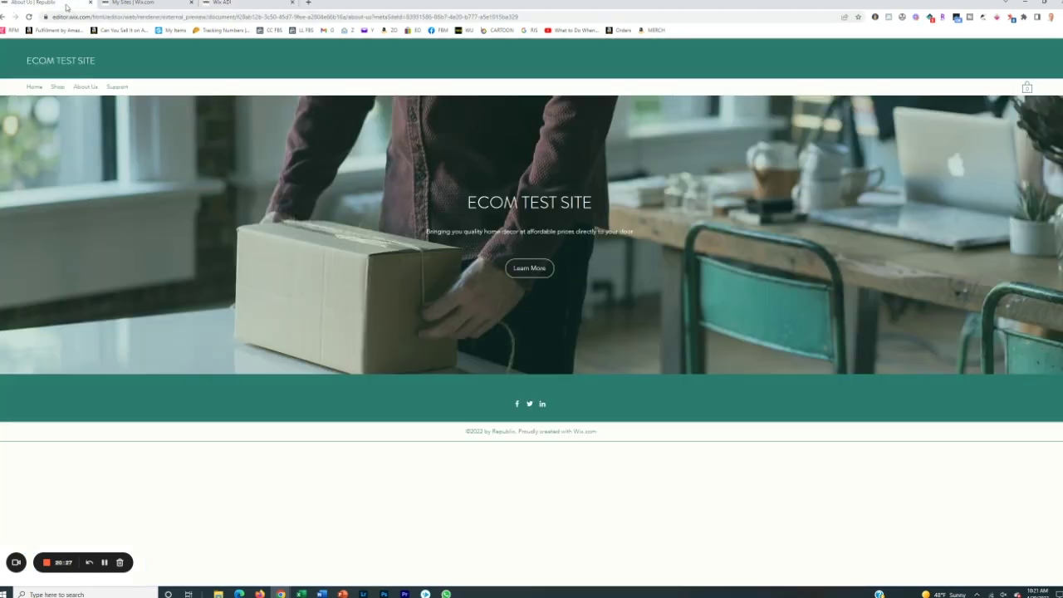
- View the reference site's Support page and return to the 123 CUSTOMS editor
click(117, 90)
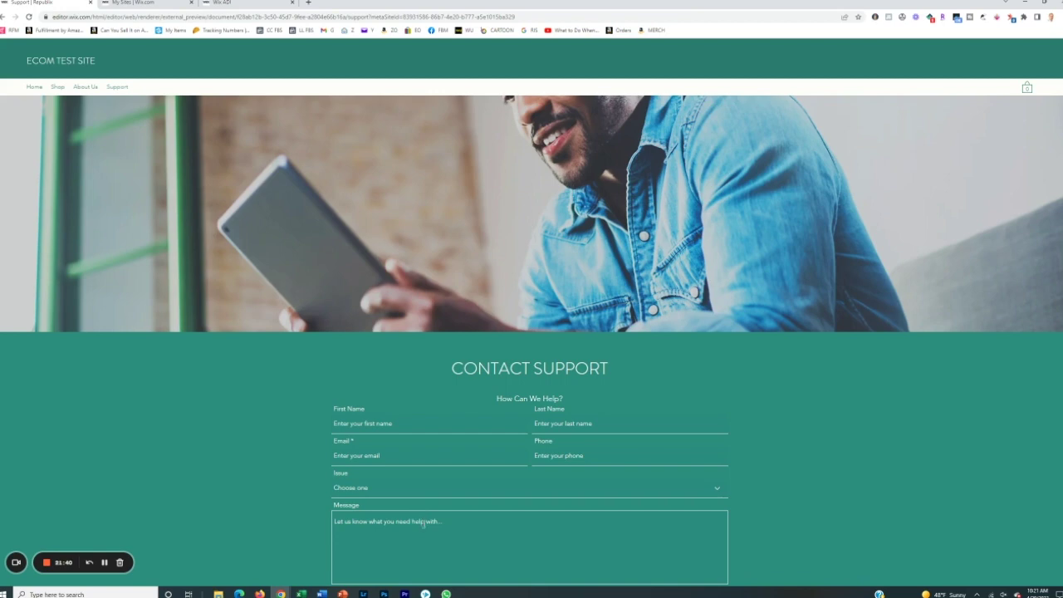
click(241, 2)
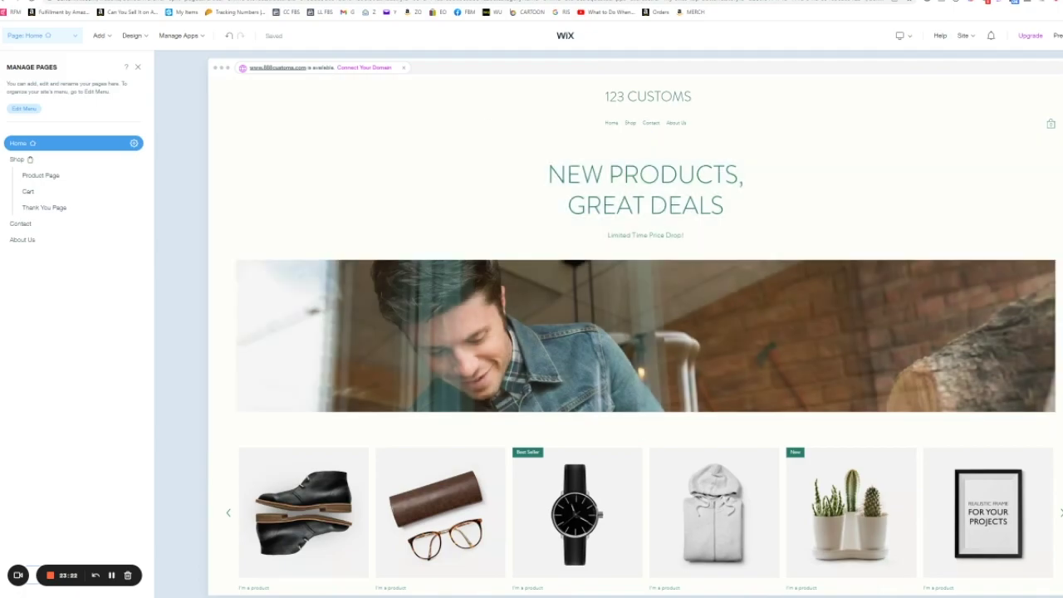
- Browse the reference store's home page, briefly highlighting the DAILY DEALS heading
key(ctrl+Tab)
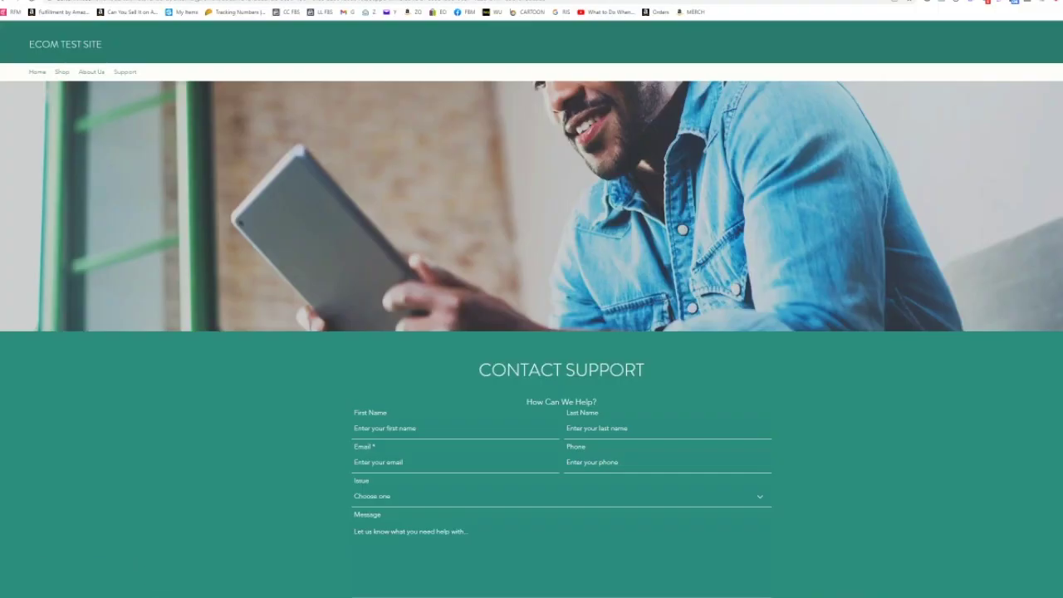
click(37, 73)
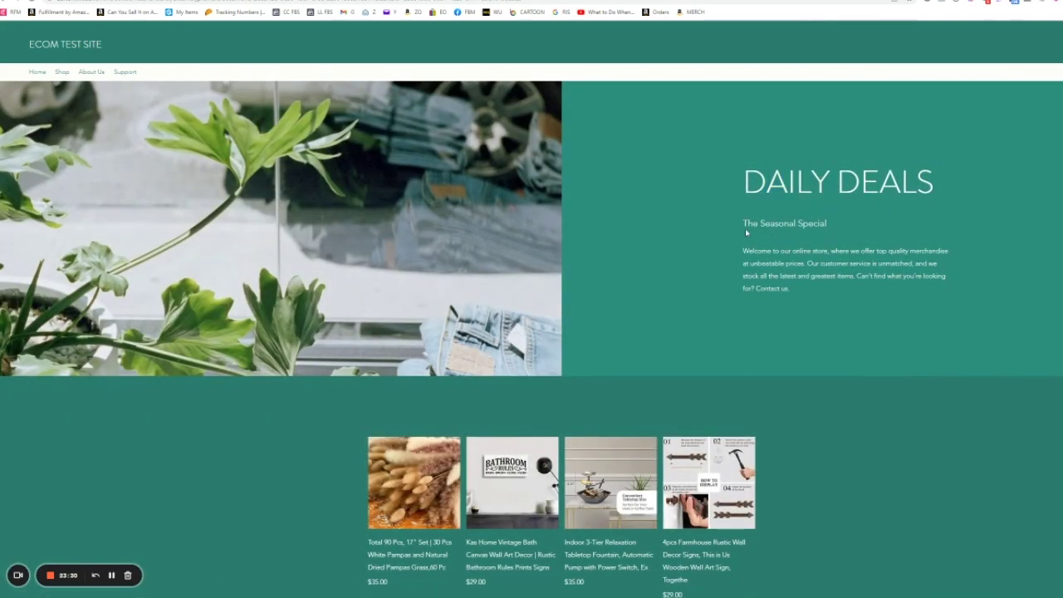
drag(747, 224, 743, 178)
click(849, 287)
scroll(847, 276, down, 2)
scroll(838, 271, up, 2)
scroll(415, 477, down, 1)
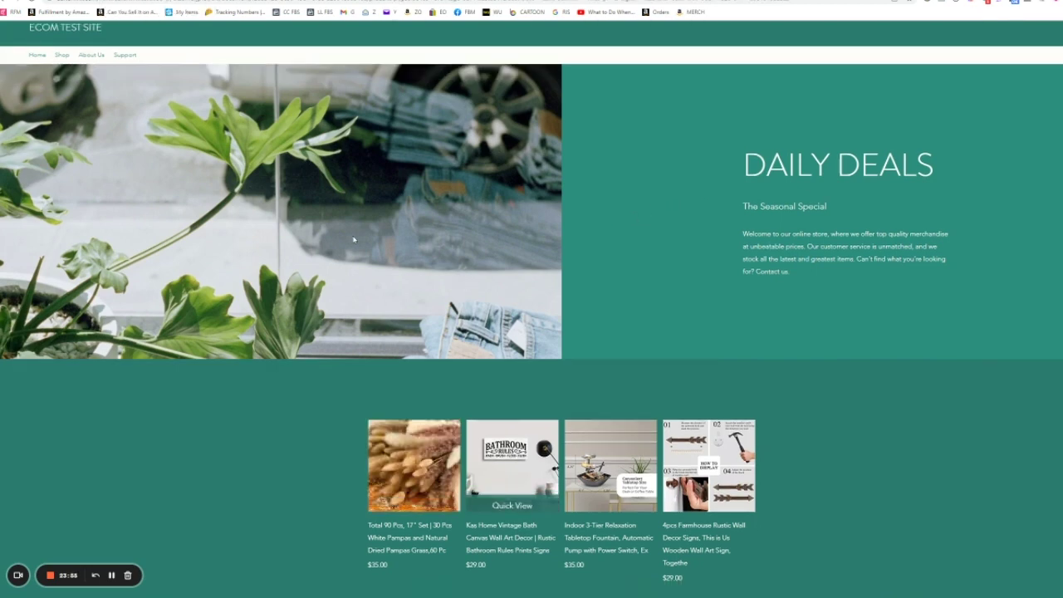
- View the Bathroom Rules sign product page, then go back to the store home page
click(520, 486)
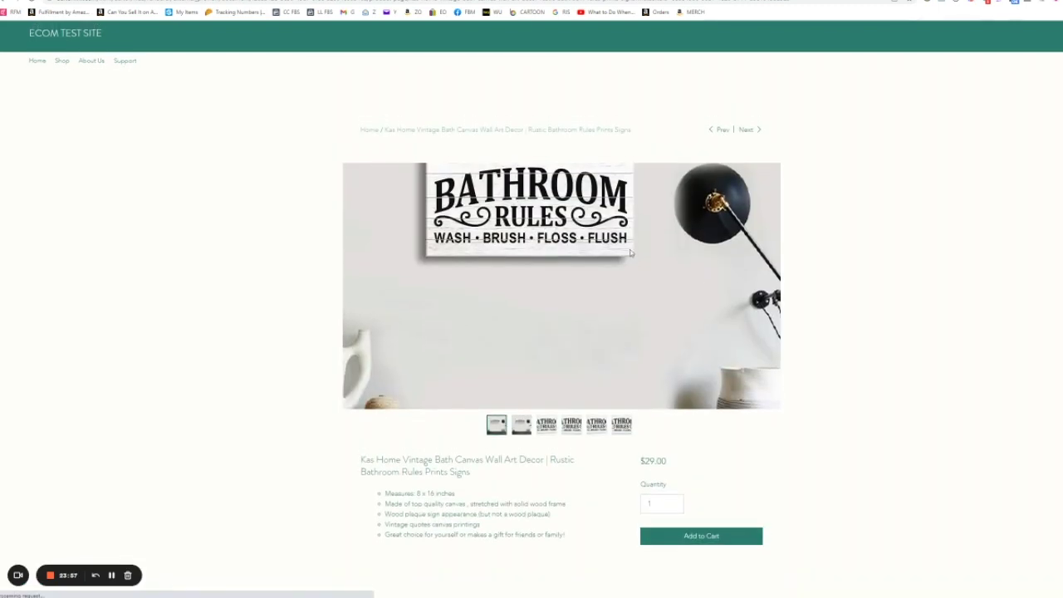
scroll(450, 517, down, 3)
scroll(509, 333, up, 2)
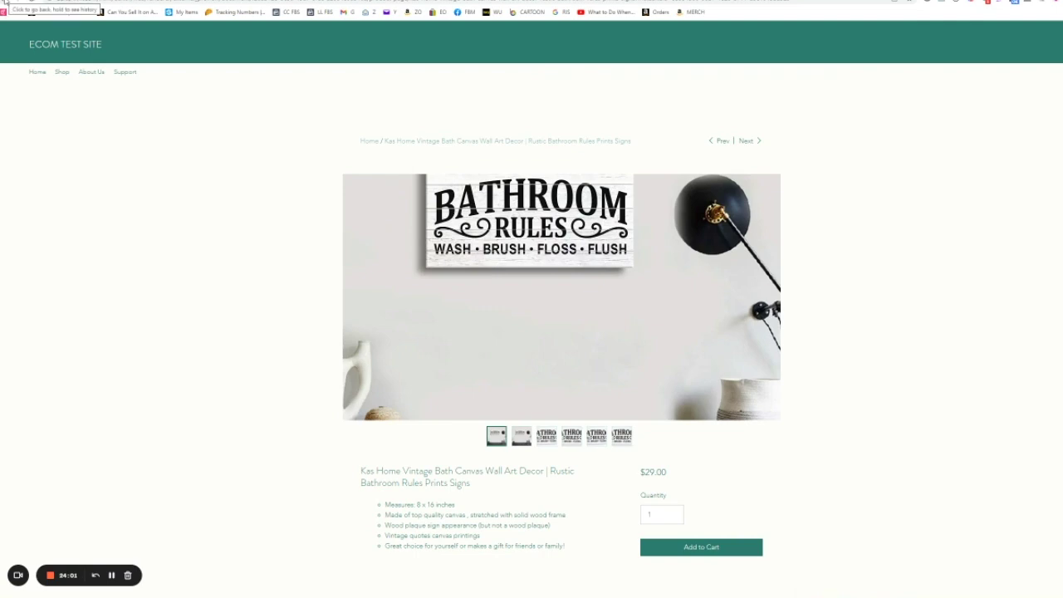
click(4, 4)
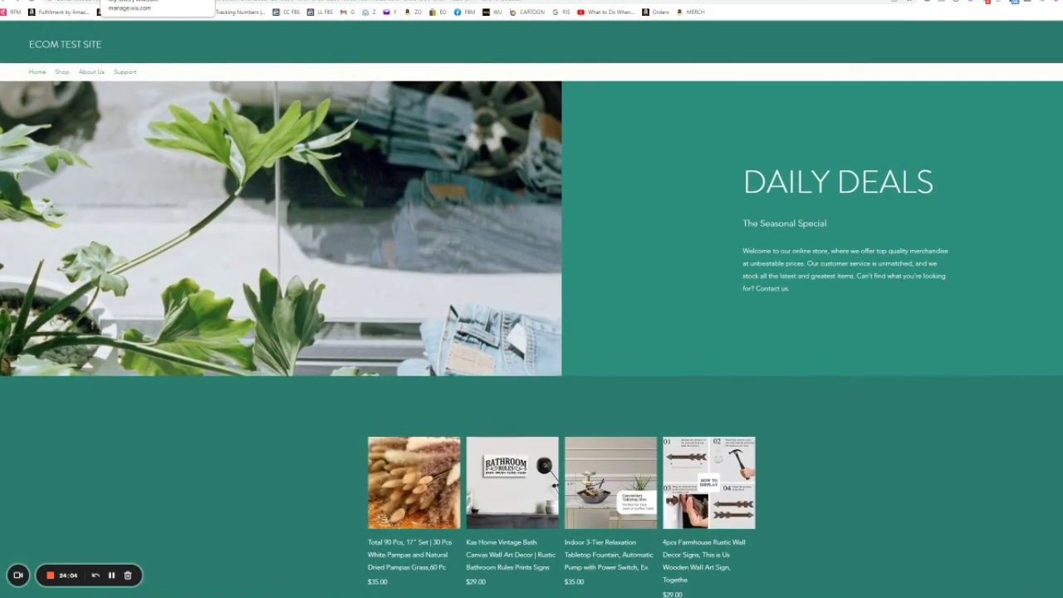
scroll(612, 408, down, 2)
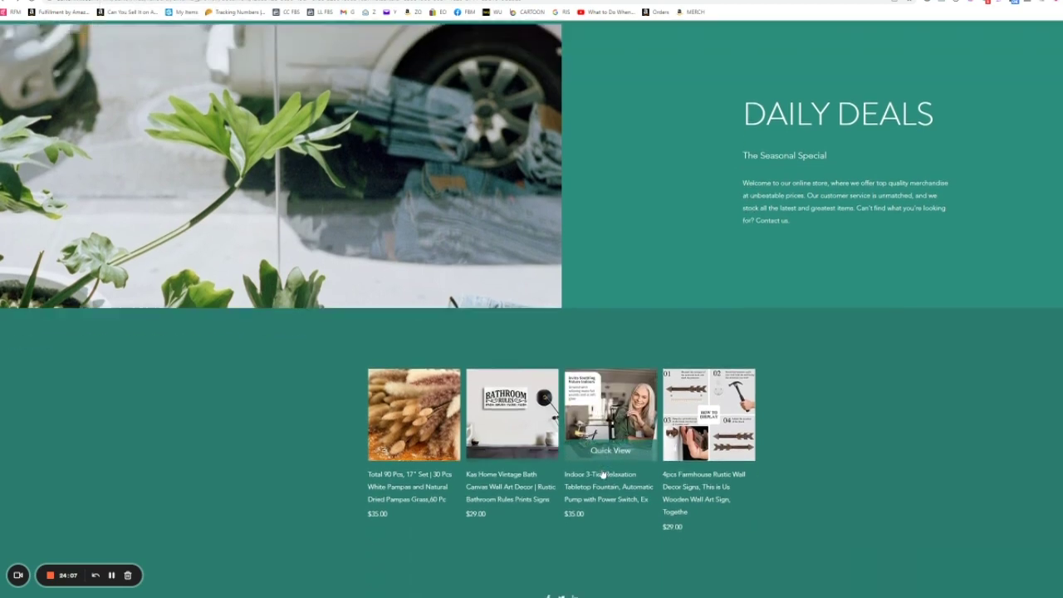
scroll(607, 443, up, 1)
scroll(640, 412, up, 2)
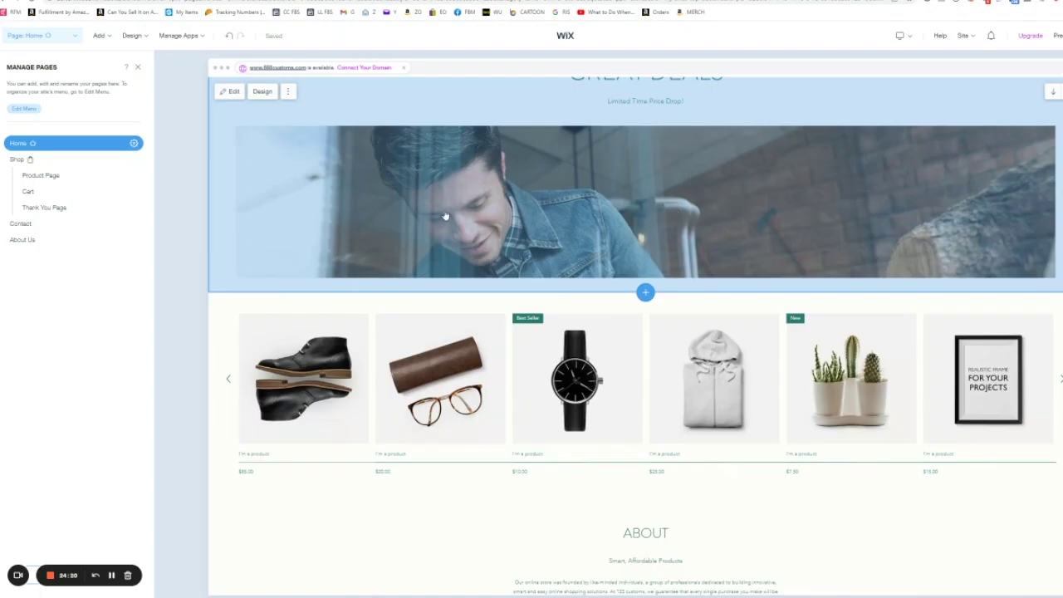
- Delete the homepage's About section and confirm its removal
scroll(814, 217, down, 3)
scroll(794, 213, up, 4)
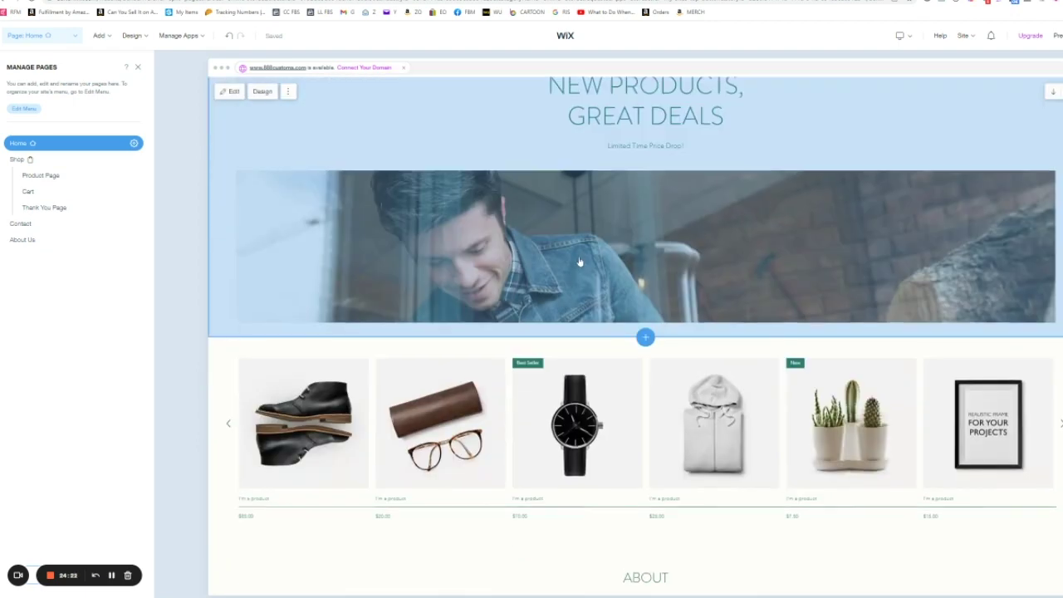
scroll(579, 262, down, 5)
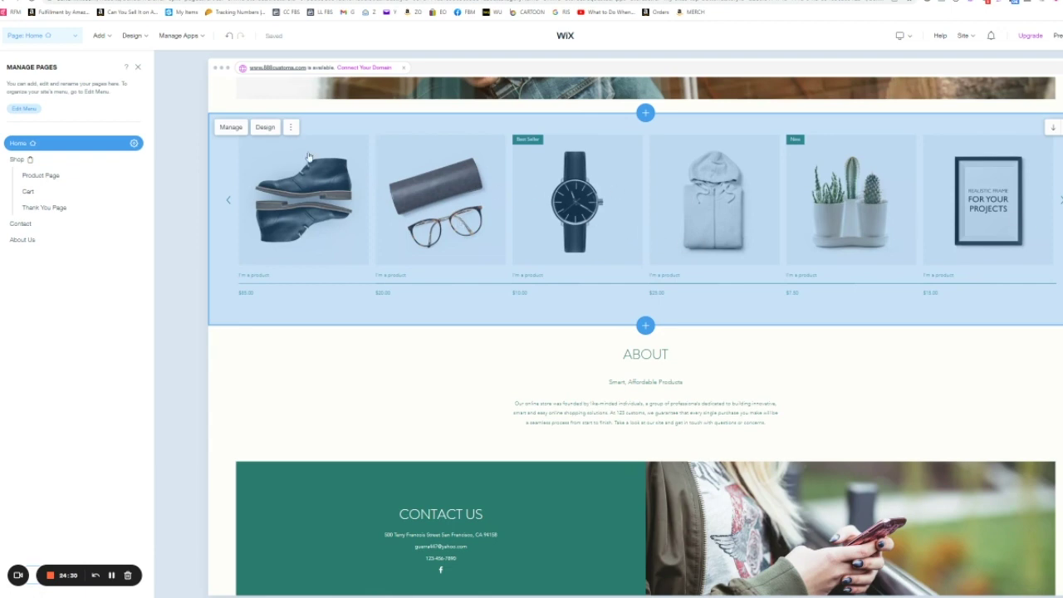
click(292, 131)
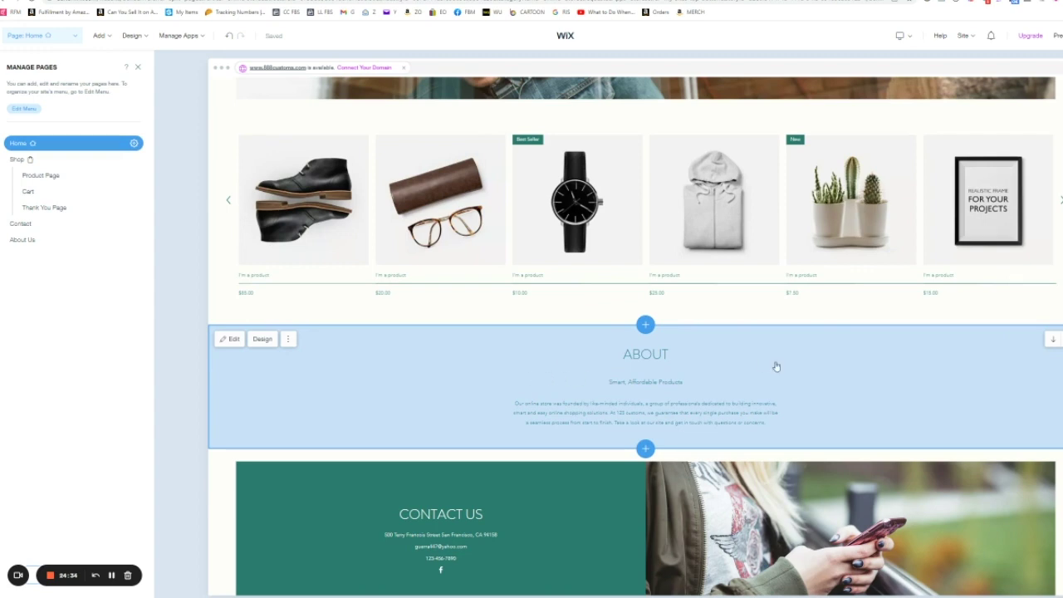
click(288, 339)
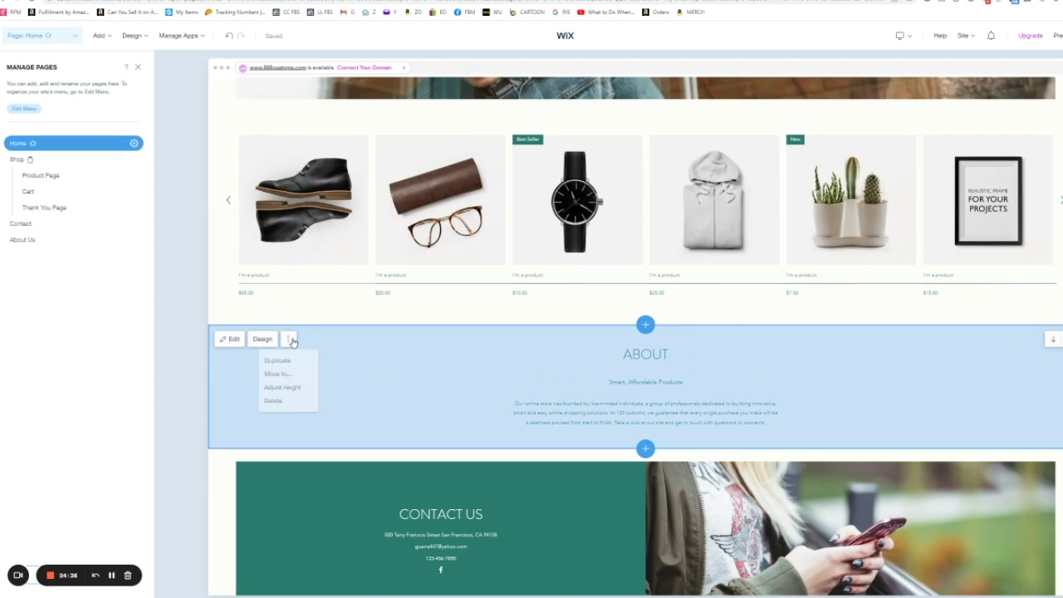
click(273, 402)
click(565, 366)
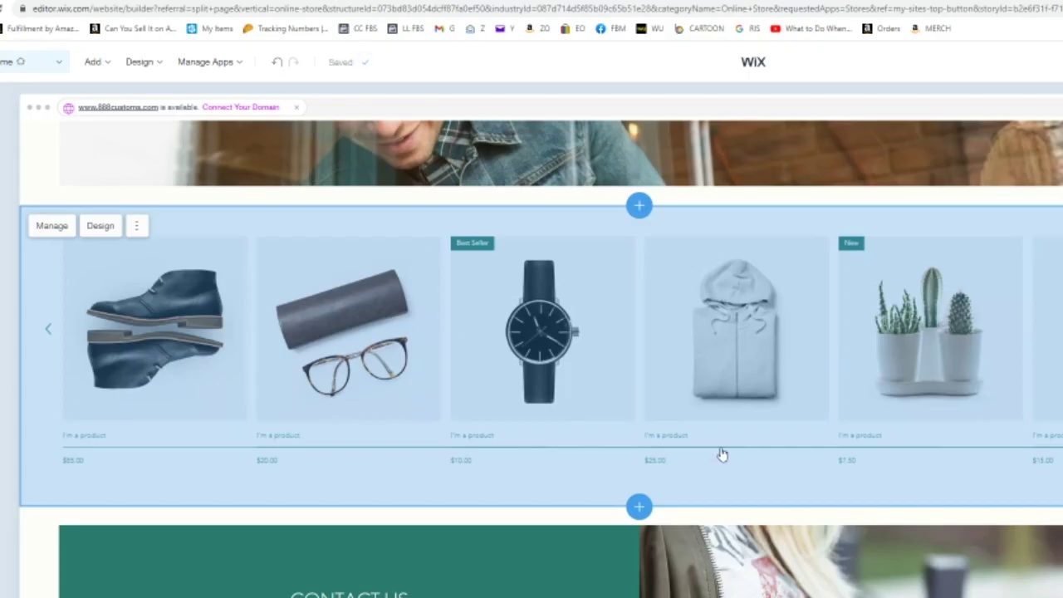
click(137, 226)
click(123, 305)
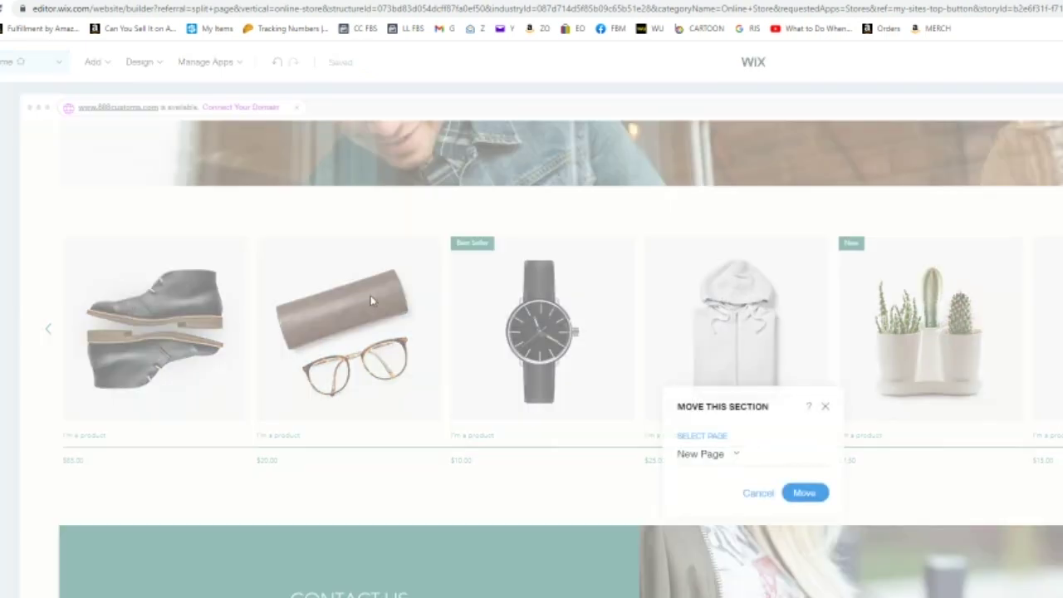
click(548, 311)
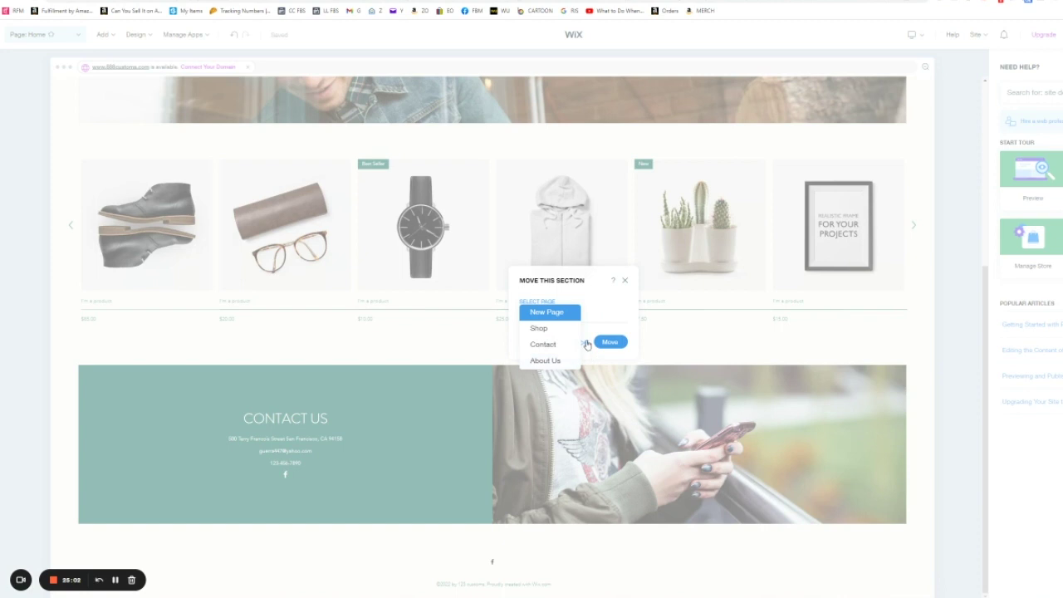
click(586, 343)
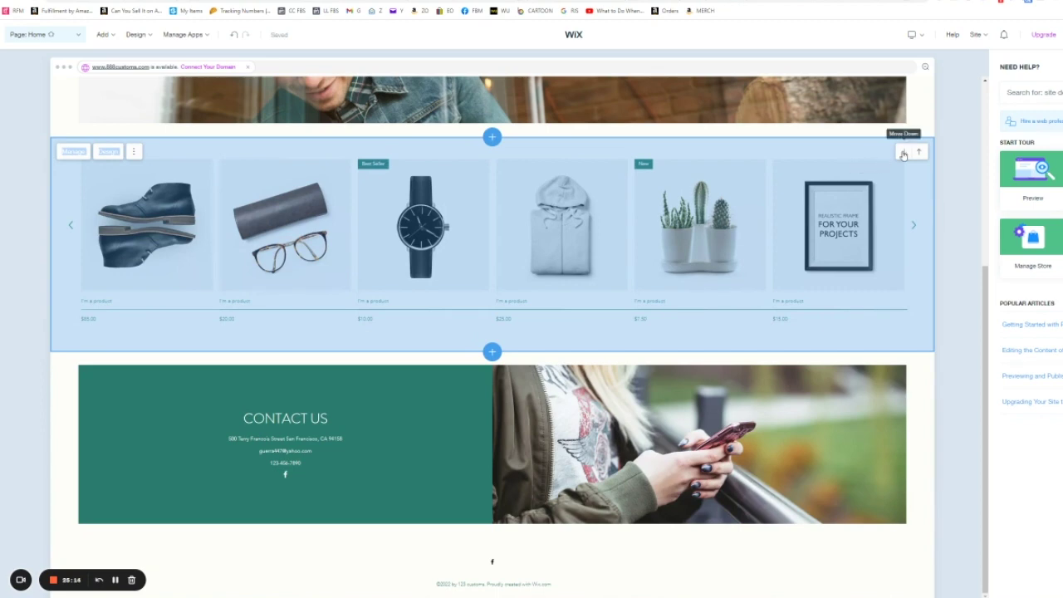
- Move the product strip down below Contact Us and scroll back to the top
click(902, 153)
scroll(605, 288, up, 3)
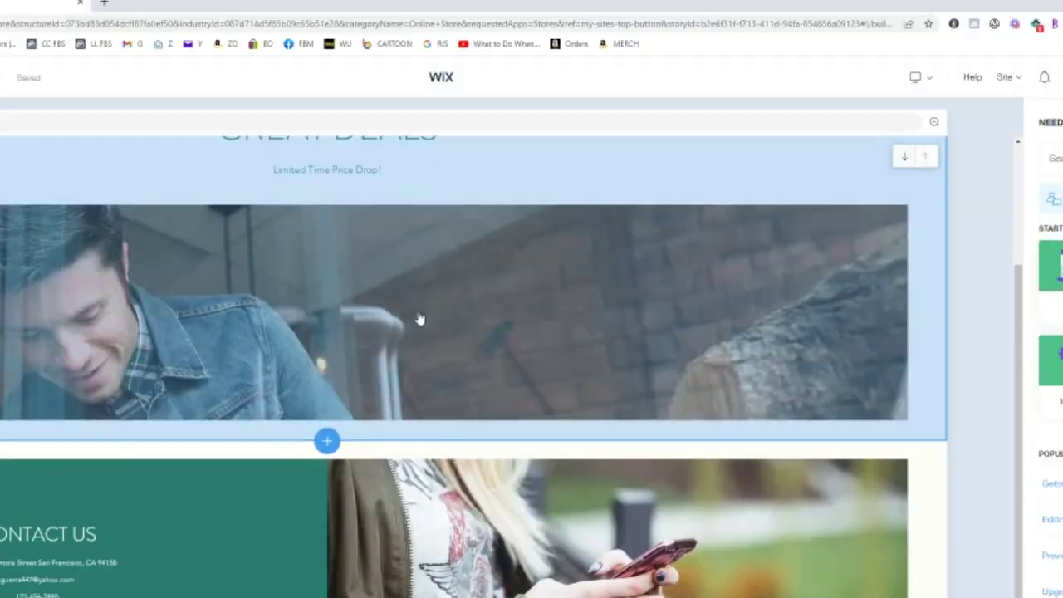
scroll(387, 318, down, 3)
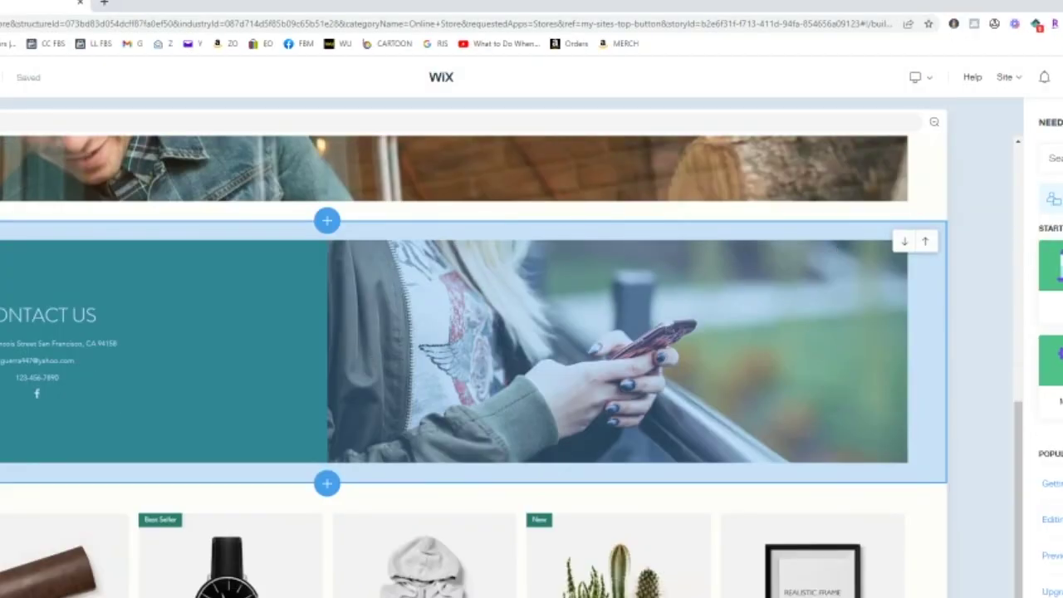
scroll(418, 501, up, 6)
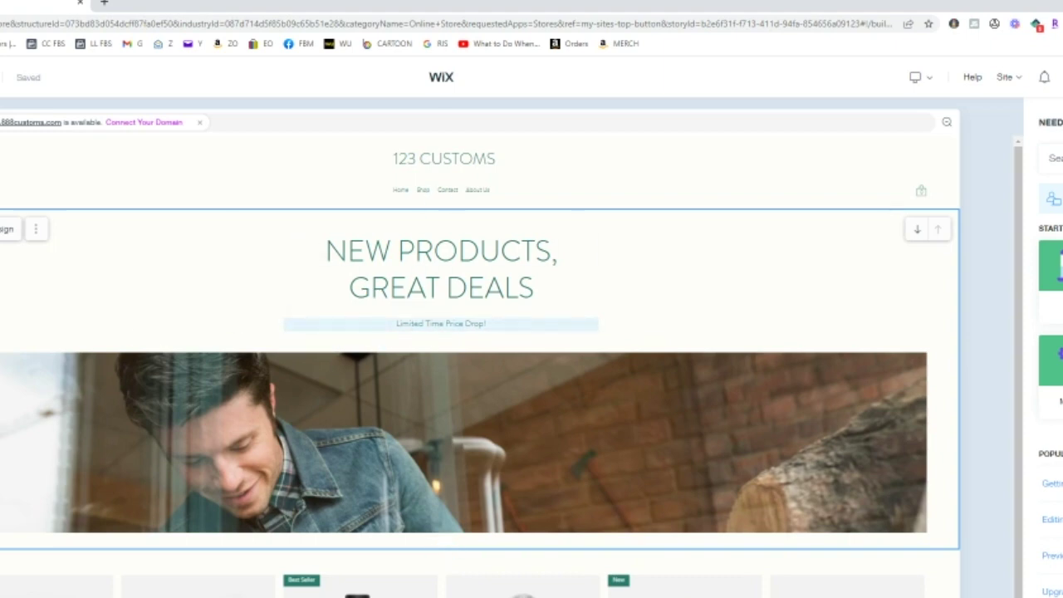
- Enter the banner subtitle, beginning with 'At'
text(At 123 customs our main jadafdsl)
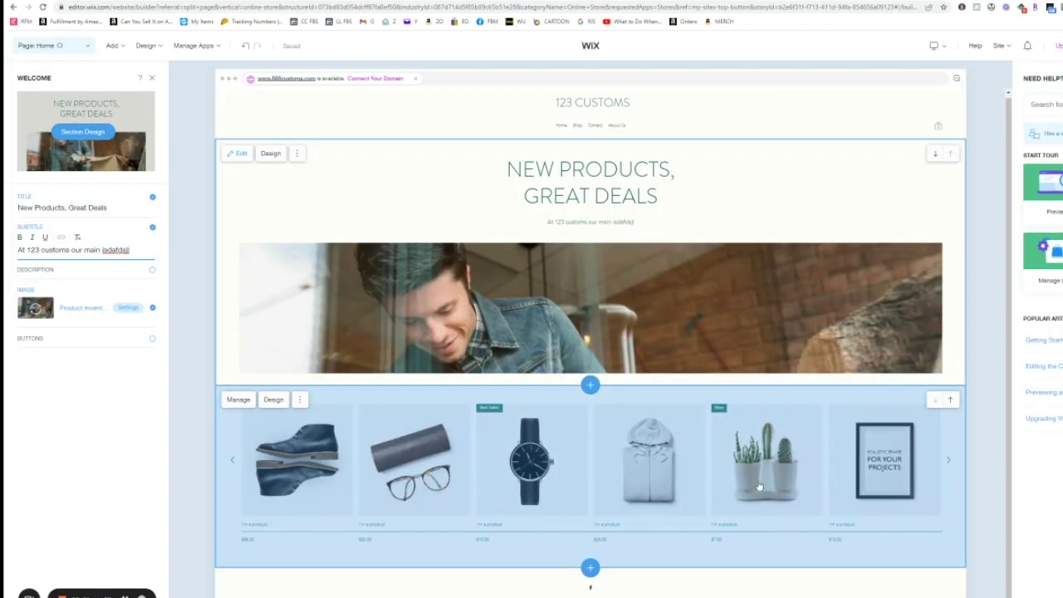
- Go to the Shop page and open its store product management dashboard
click(81, 46)
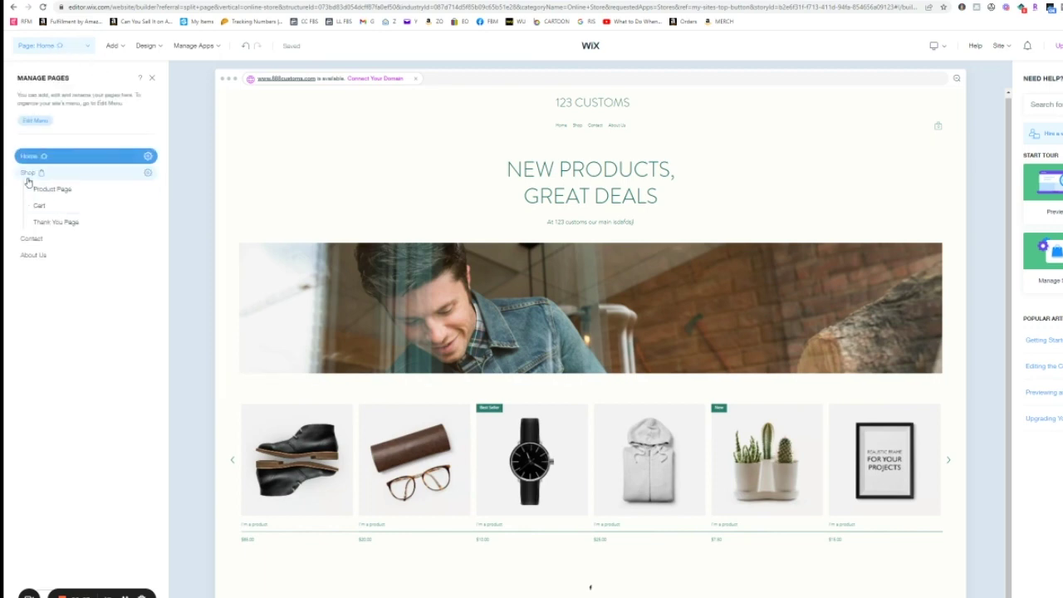
click(29, 173)
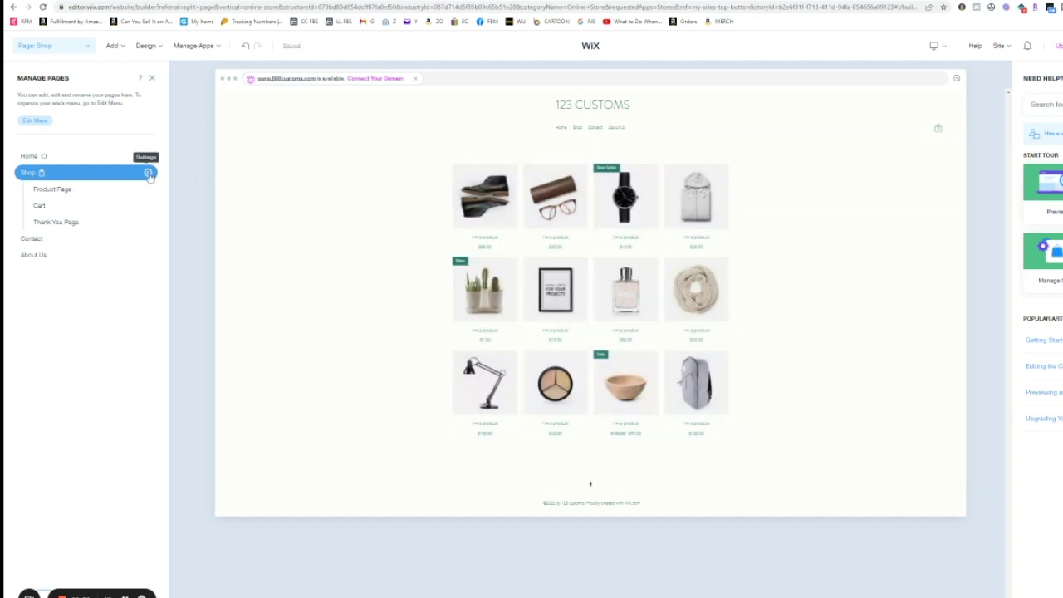
click(149, 173)
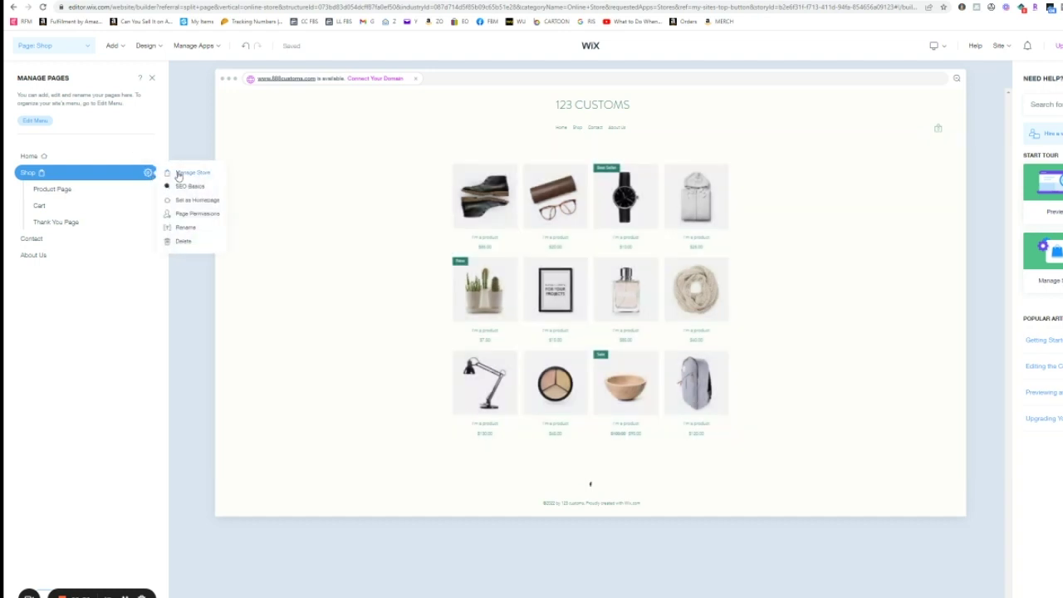
click(178, 174)
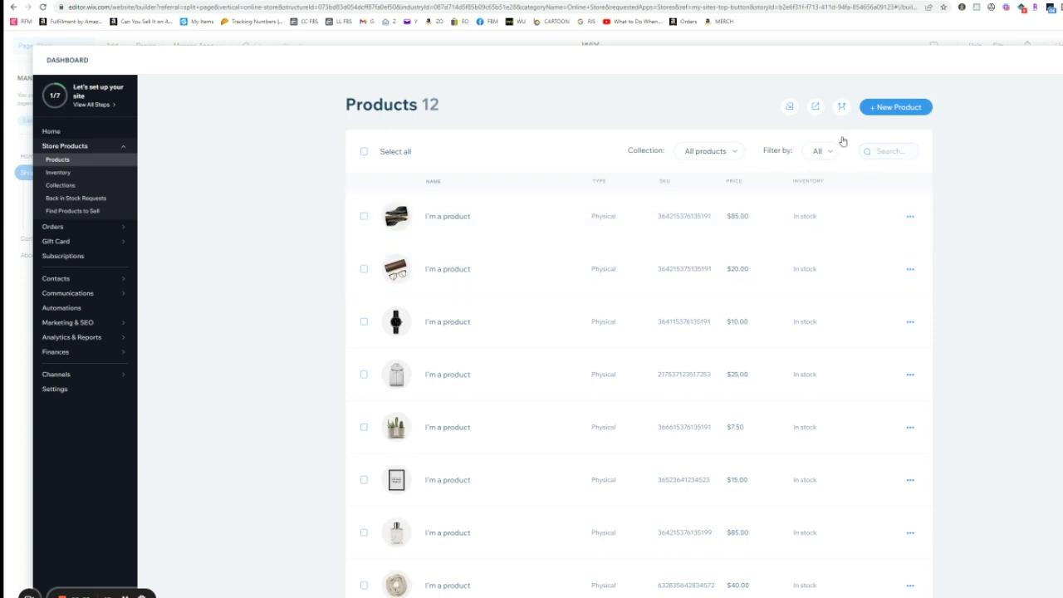
- Delete all 12 template products and begin a new physical product
click(363, 153)
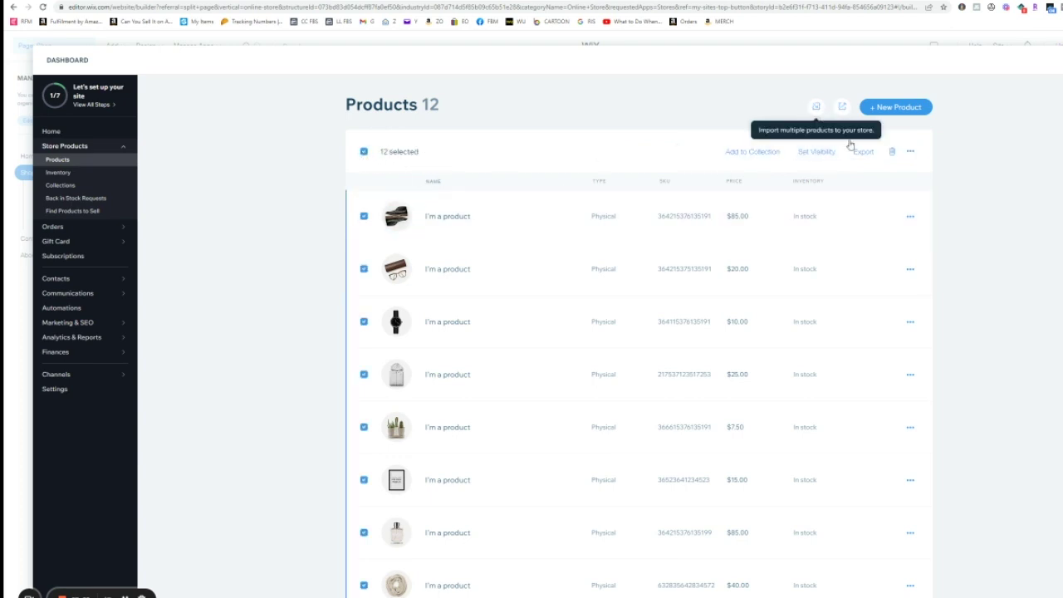
click(890, 153)
click(689, 398)
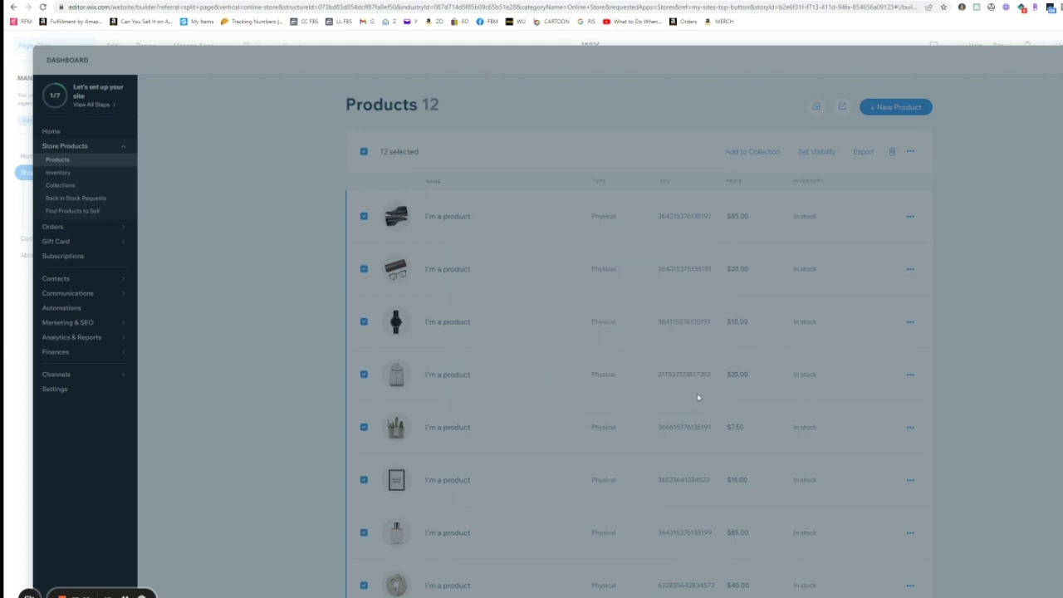
click(874, 106)
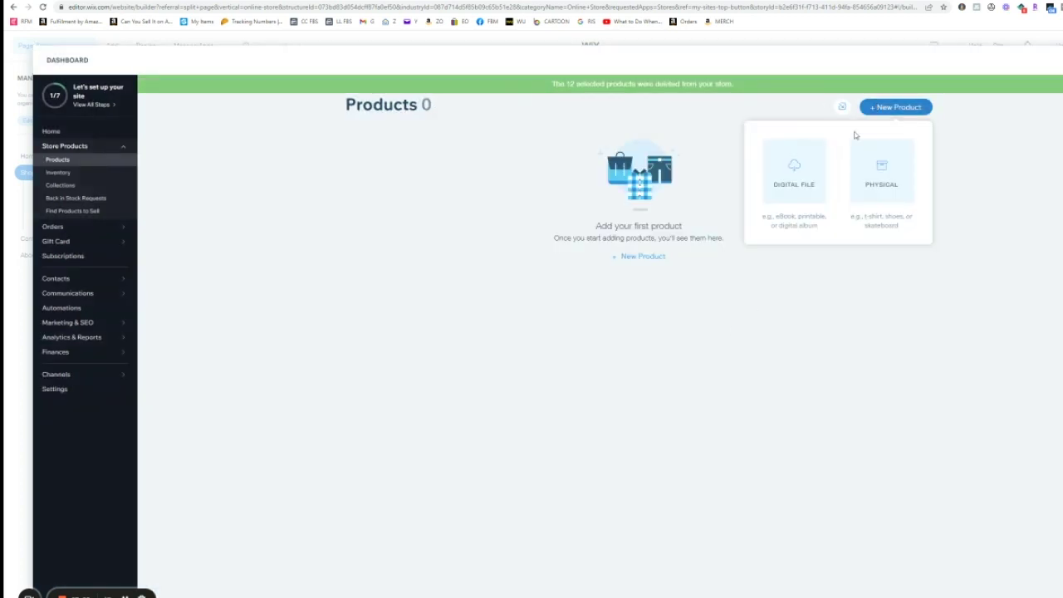
click(876, 167)
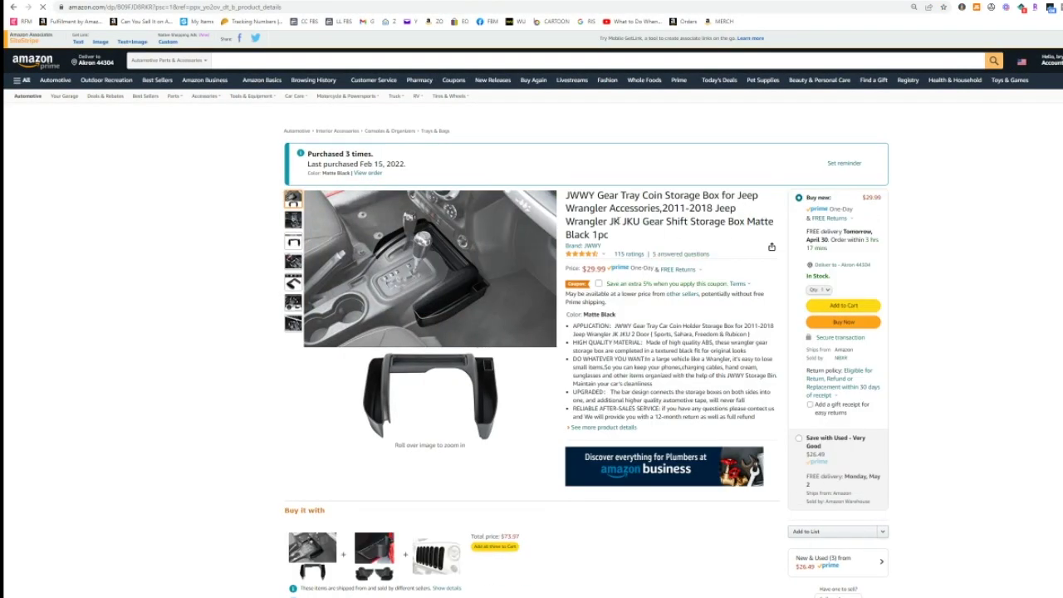
- Highlight the Amazon listing's full title, from 'Gear' through '1pc'
drag(596, 194, 614, 240)
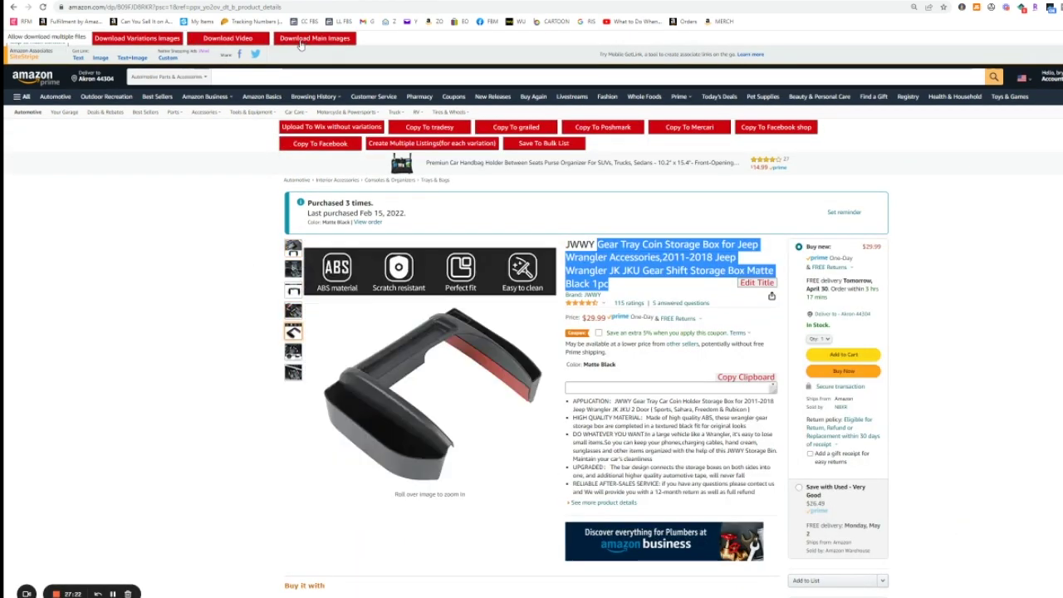
- Upload the seven Amazon images to the product and make the fifth the main image
click(292, 2)
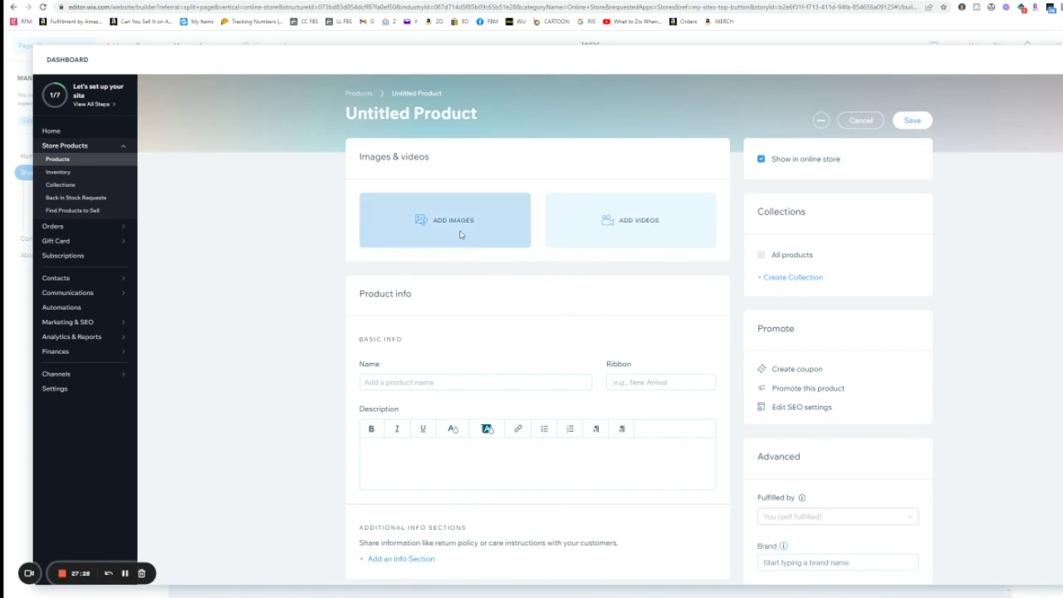
click(448, 249)
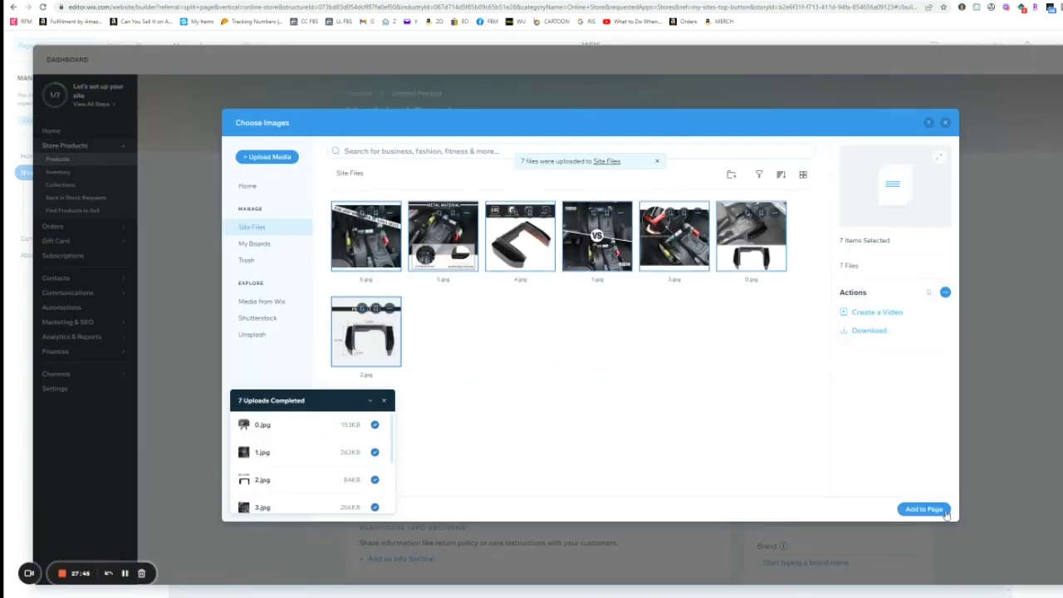
click(944, 511)
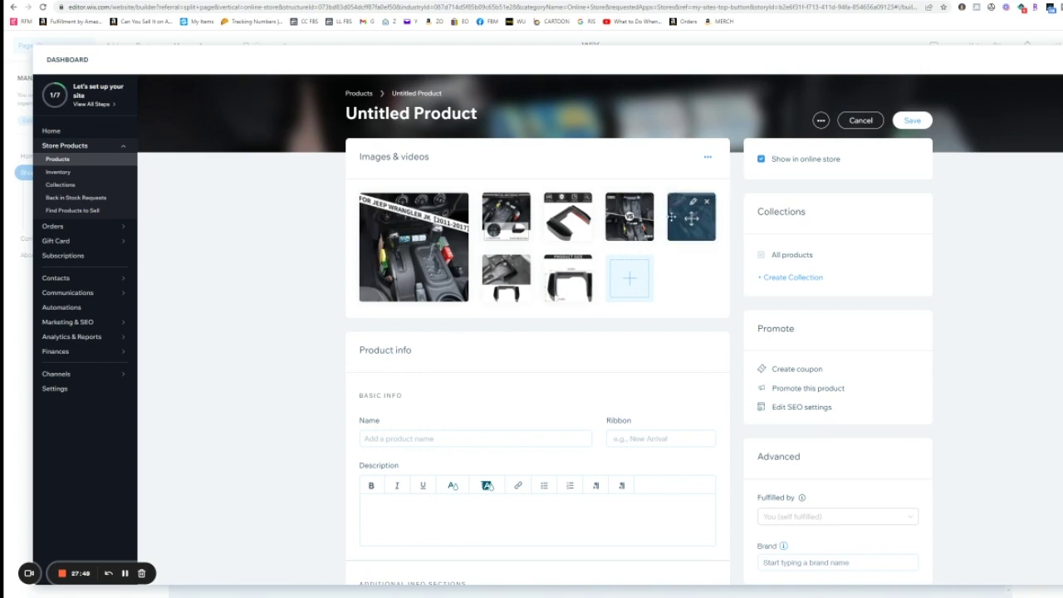
drag(691, 217, 411, 251)
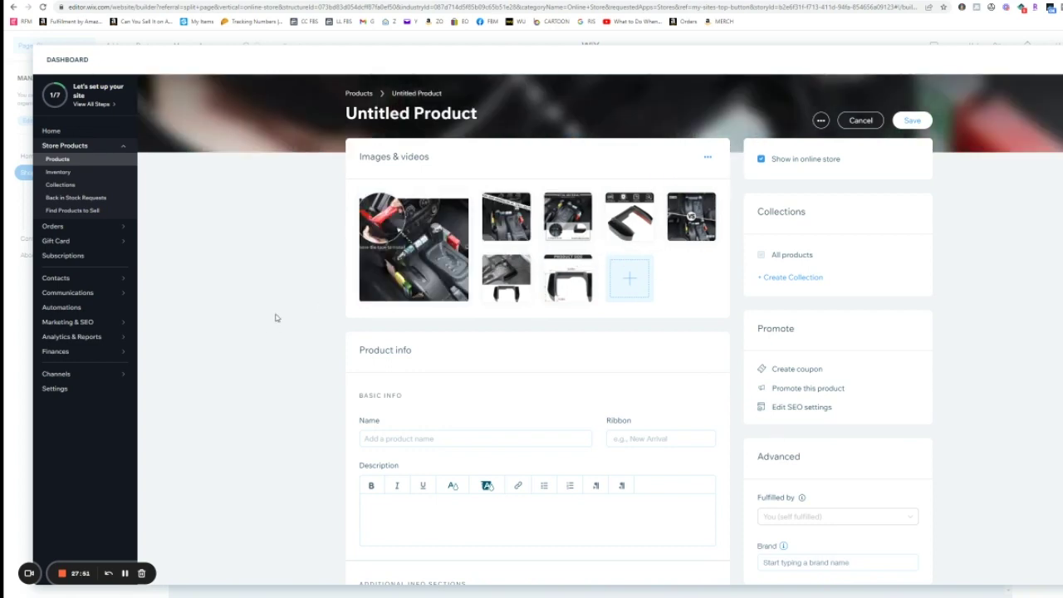
- Paste the Amazon title as the product name
scroll(276, 317, down, 2)
click(419, 260)
text(Gear Tray Coin Storage Box for Jeep Wrangler Accessories,2011-2018 Jeep Wrangler)
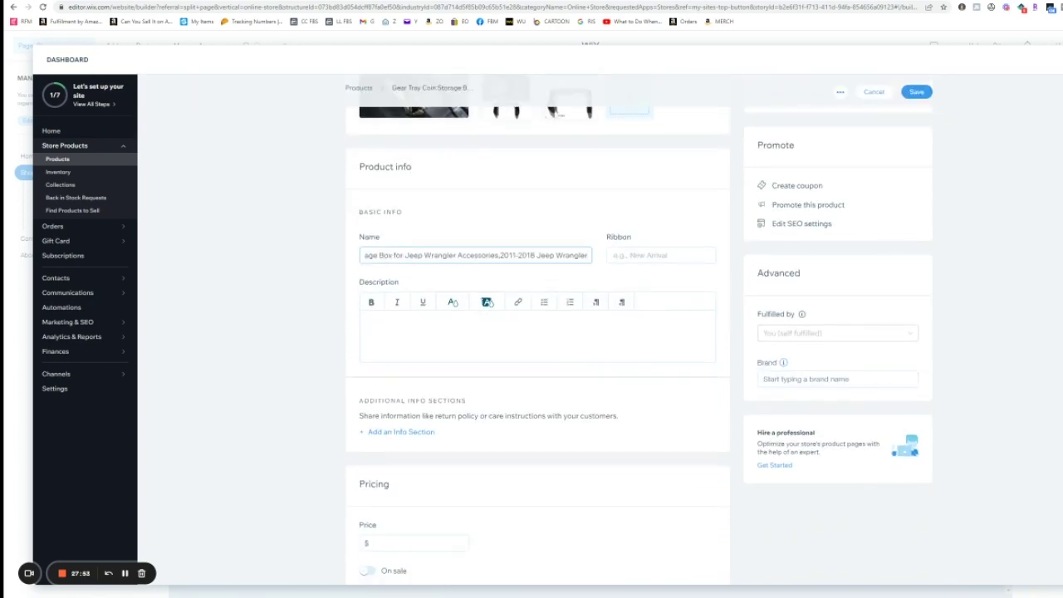
key(alt+Tab)
scroll(532, 315, down, 2)
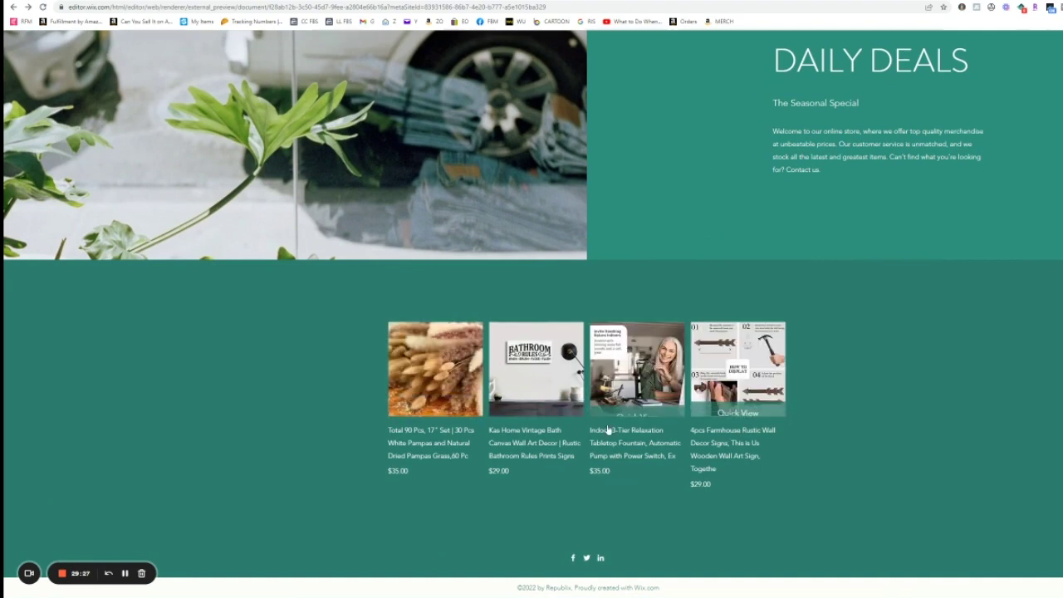
- Load the next batch of products in the ECOM TEST SITE shop preview and scroll through them
scroll(818, 381, up, 2)
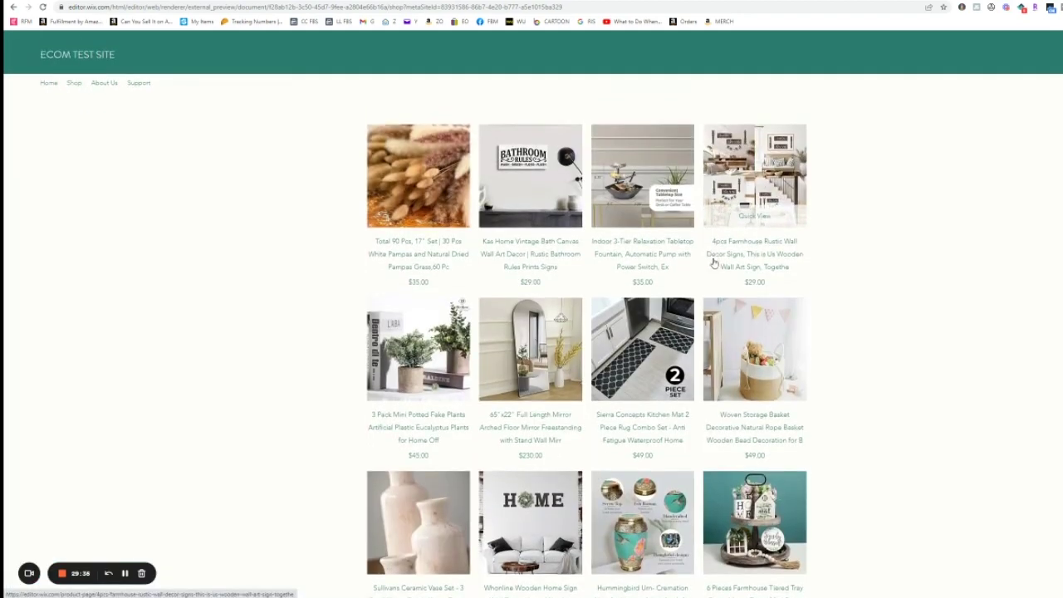
scroll(639, 498, down, 2)
click(587, 523)
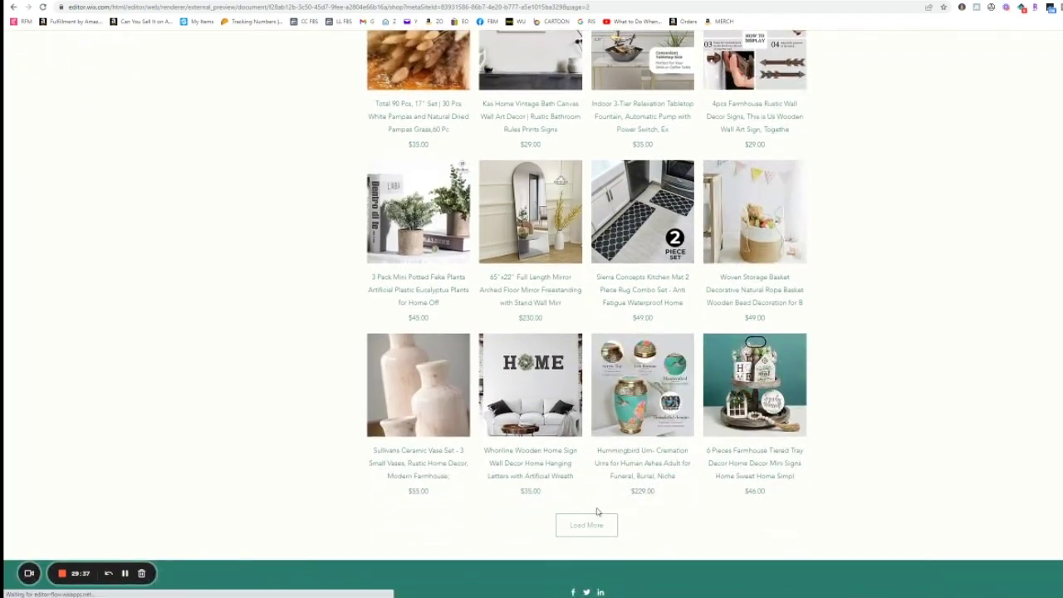
scroll(596, 511, down, 3)
scroll(635, 446, up, 5)
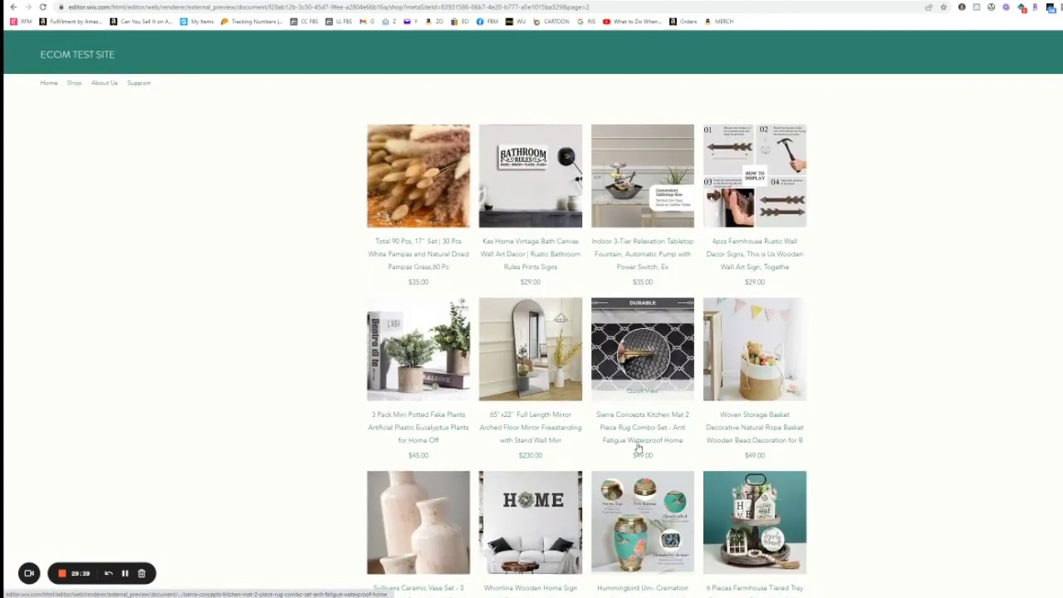
scroll(636, 446, down, 5)
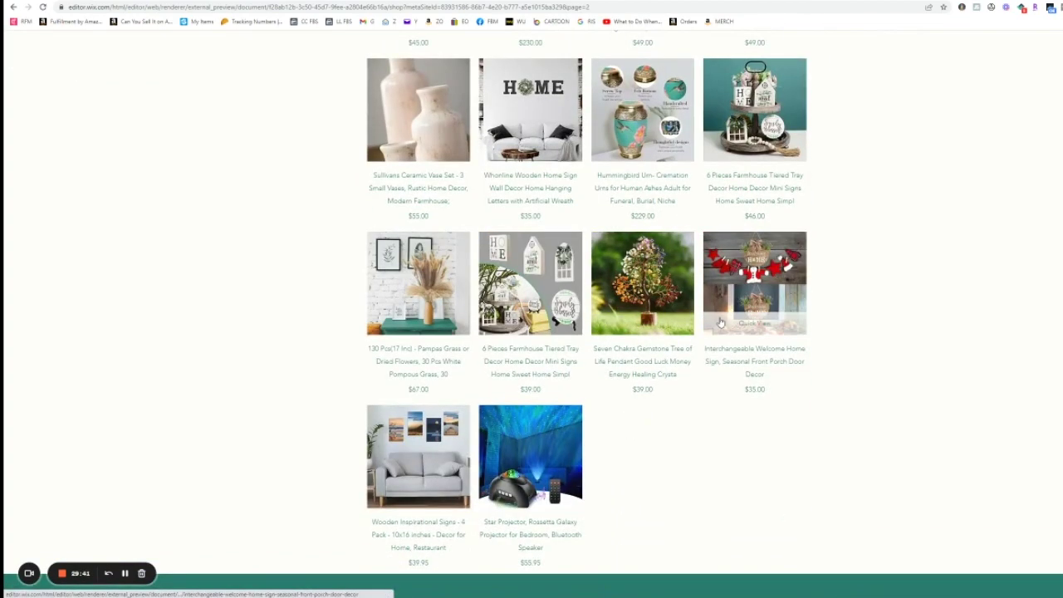
scroll(638, 448, up, 4)
scroll(752, 411, down, 3)
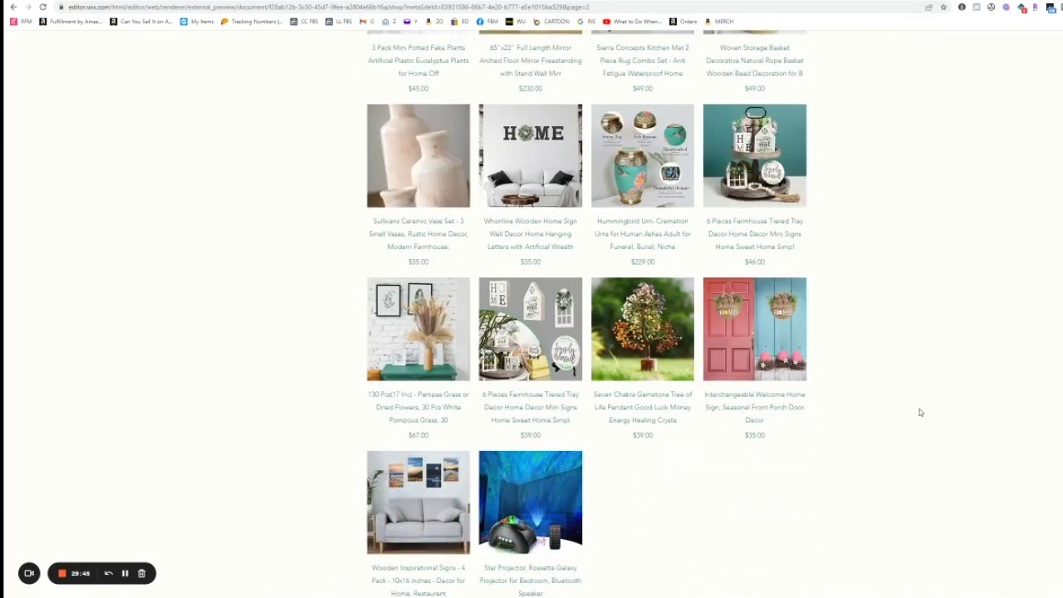
scroll(919, 412, up, 4)
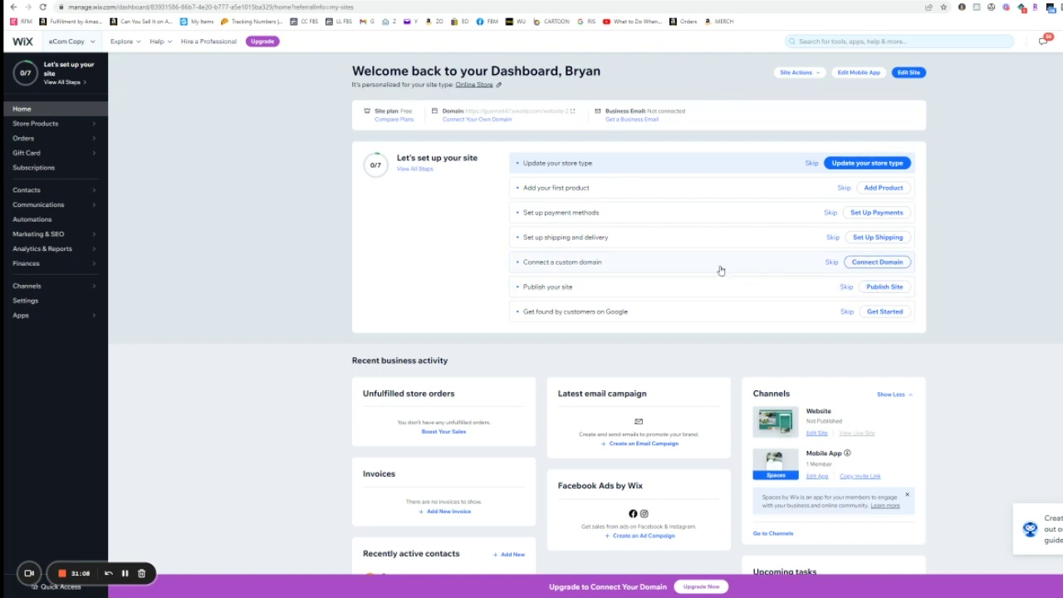
- Choose Connect Domain on the dashboard's setup checklist
click(855, 264)
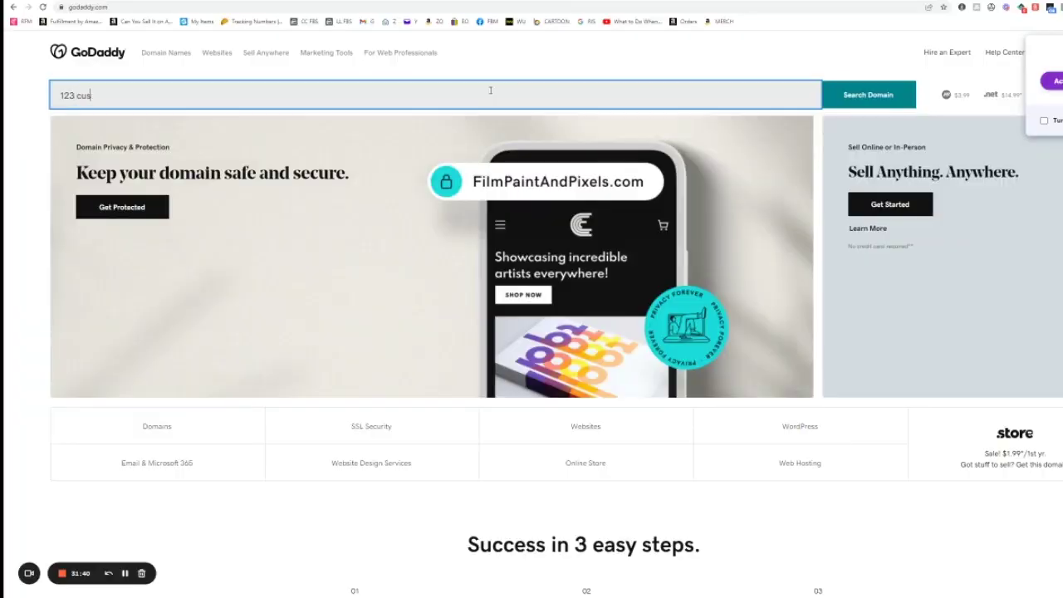
- Search GoDaddy for '123 customs' and review results: 123customs.com taken, 123customs.net available
key(Return)
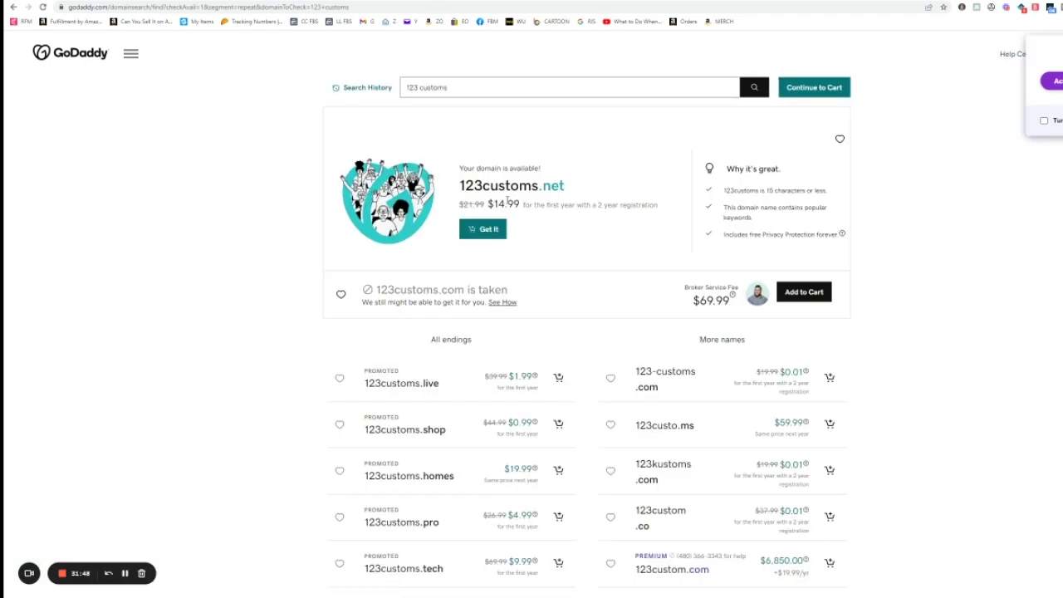
scroll(526, 201, down, 2)
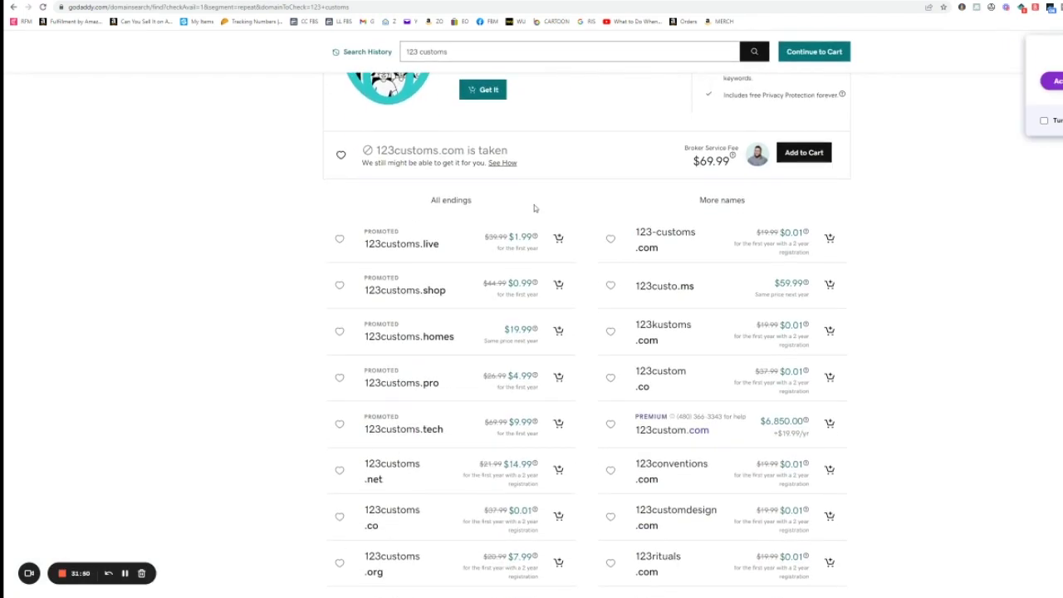